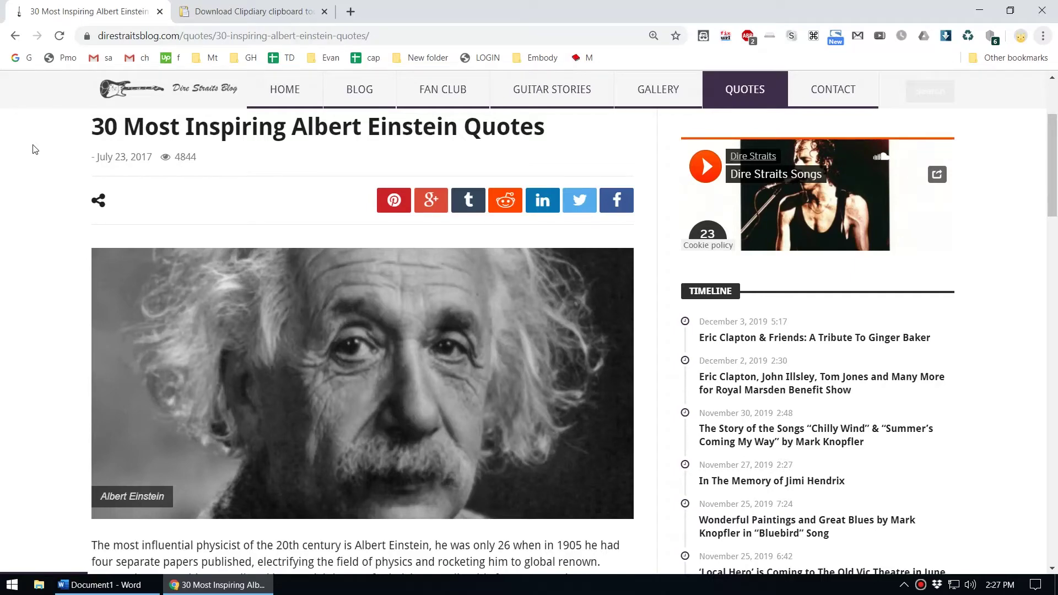
Scroll the Einstein quotes article until the numbered quote list is visible
scroll(47, 158, "up", 3)
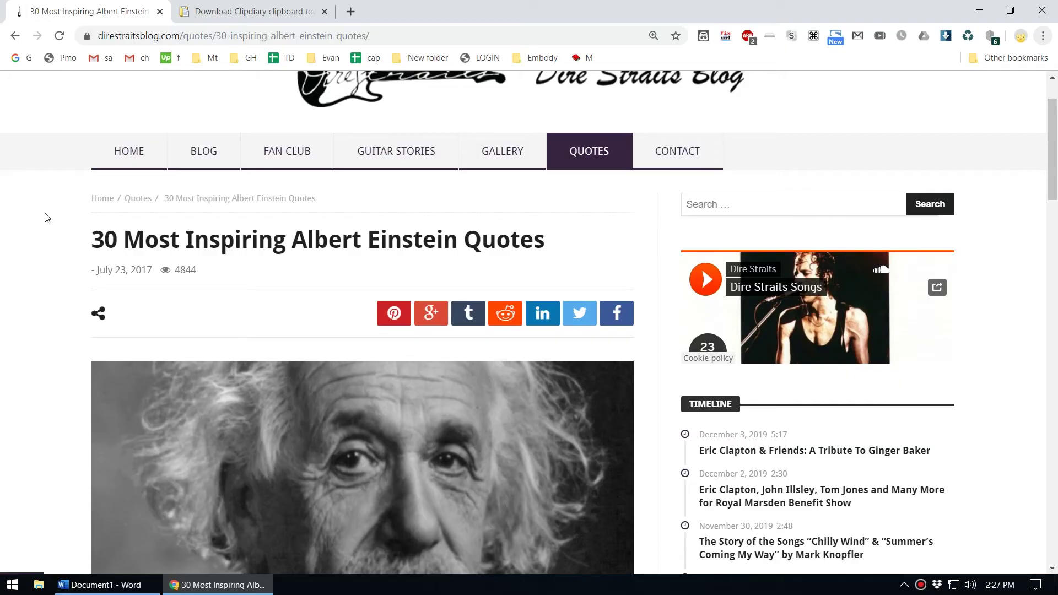
scroll(44, 215, "down", 4)
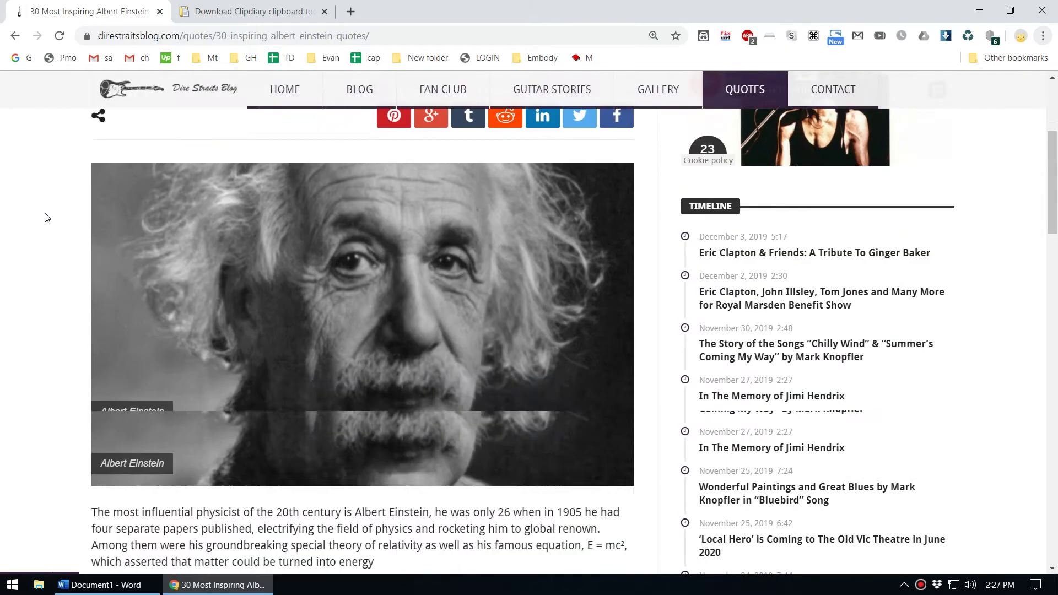
scroll(43, 215, "down", 7)
scroll(43, 216, "down", 5)
scroll(115, 209, "up", 1)
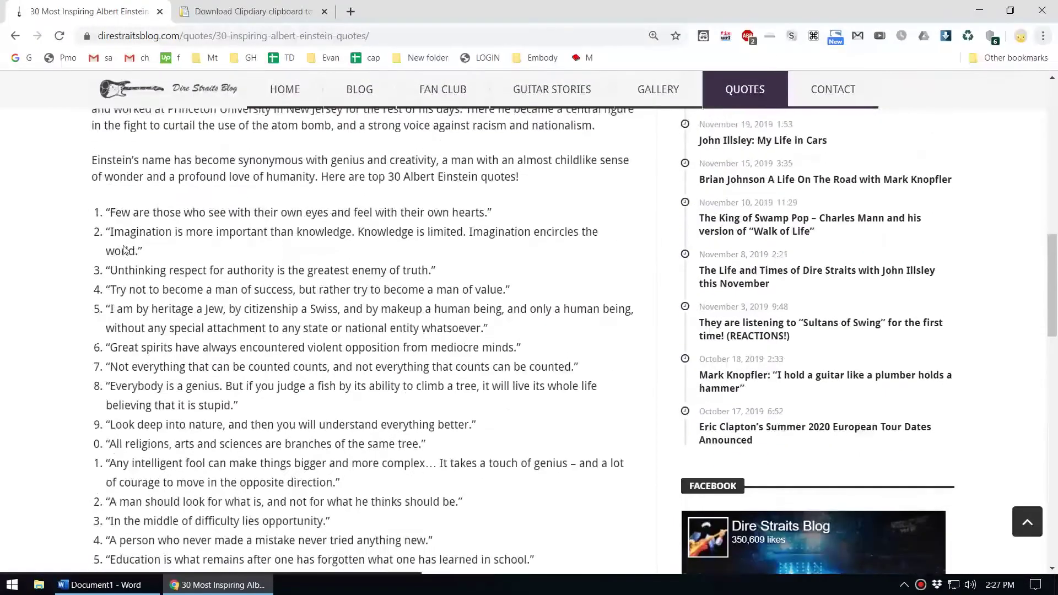
scroll(132, 243, "down", 6)
scroll(151, 287, "up", 4)
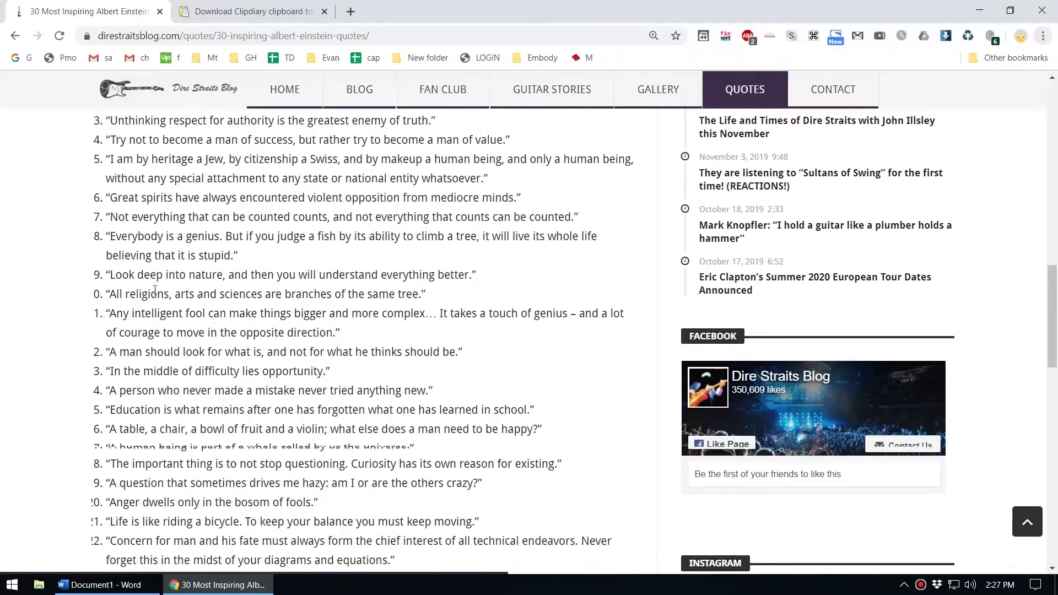
scroll(165, 293, "up", 1)
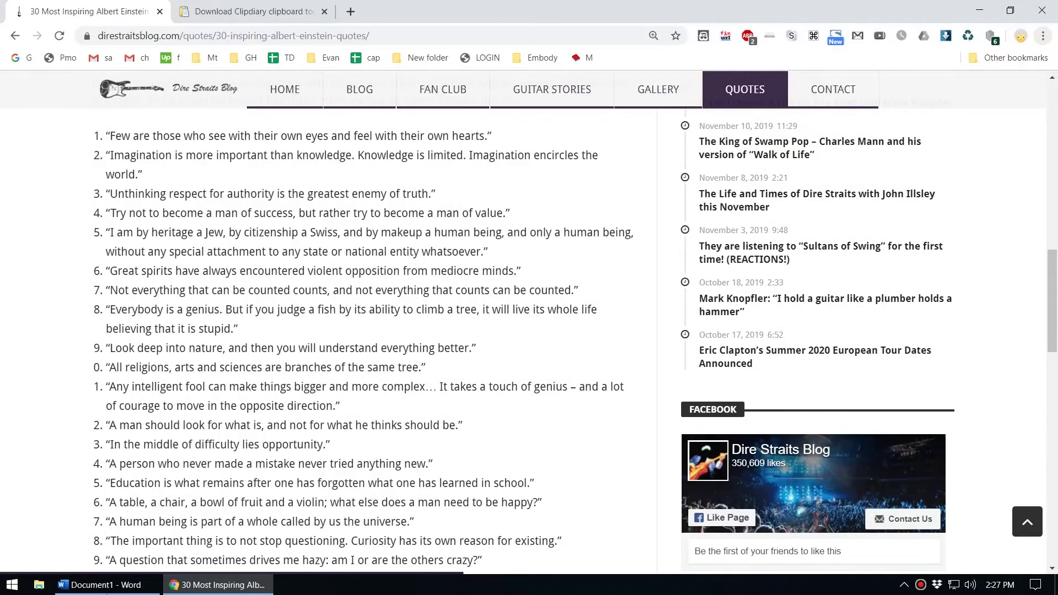
Copy the first Einstein quote and paste it into the Word document on its own line
left_click(88, 585)
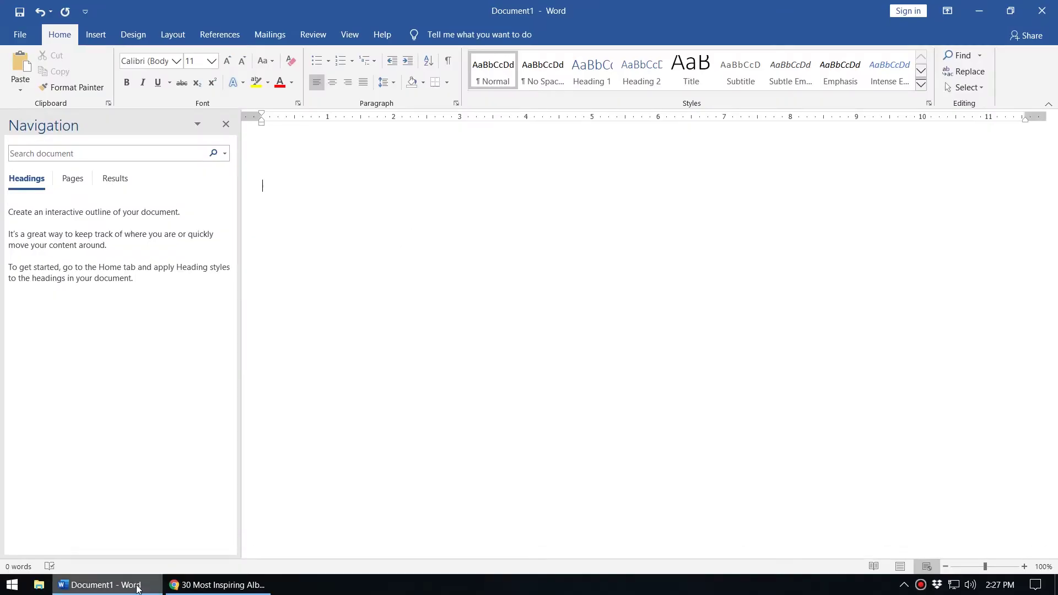
left_click(209, 585)
scroll(103, 285, "up", 1)
scroll(102, 284, "up", 1)
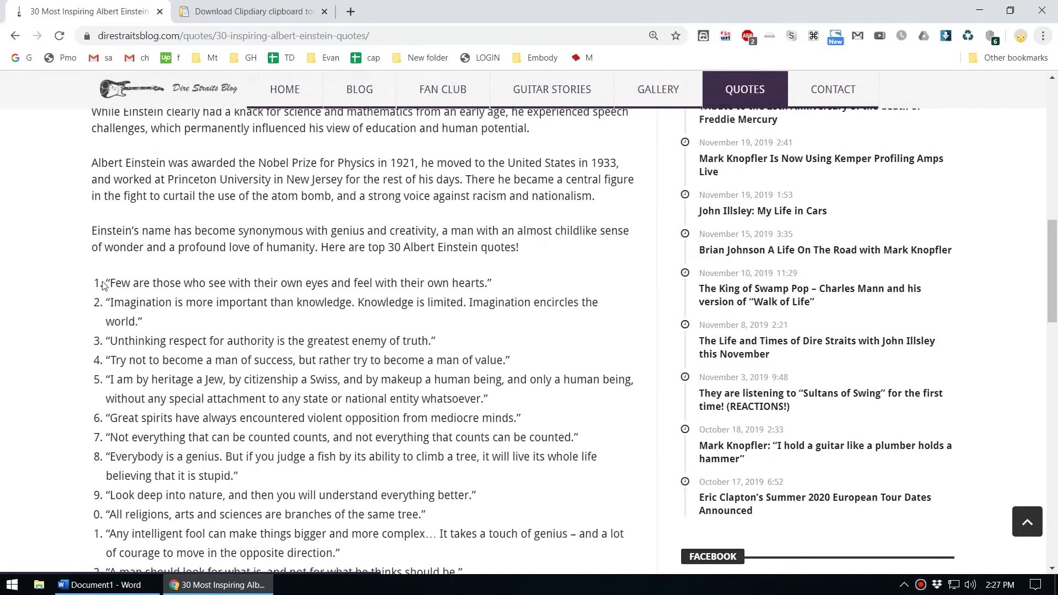
left_click_drag(108, 283, 536, 286)
key("ctrl+c")
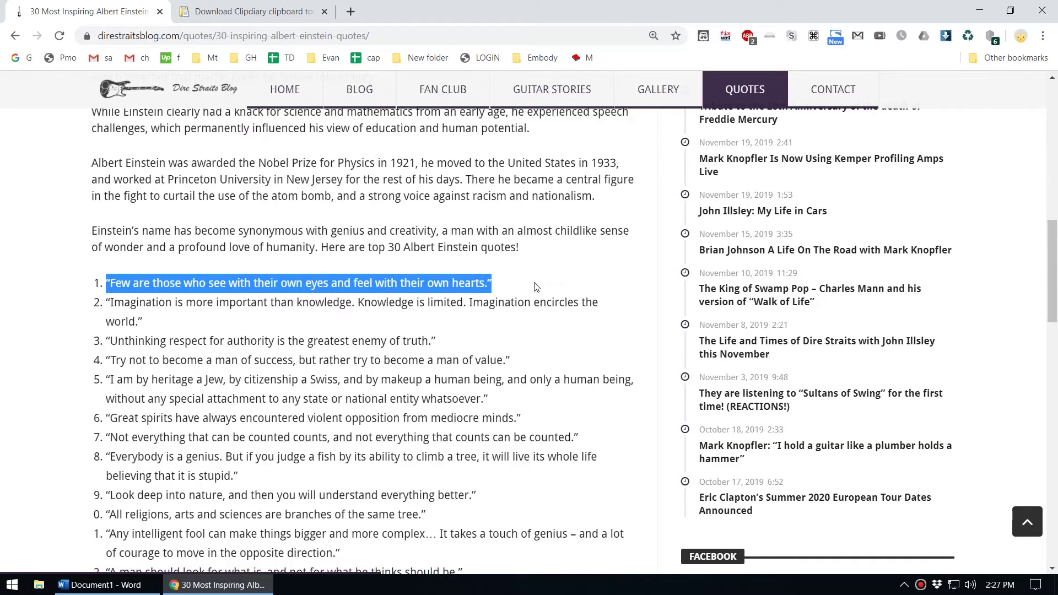
left_click(102, 585)
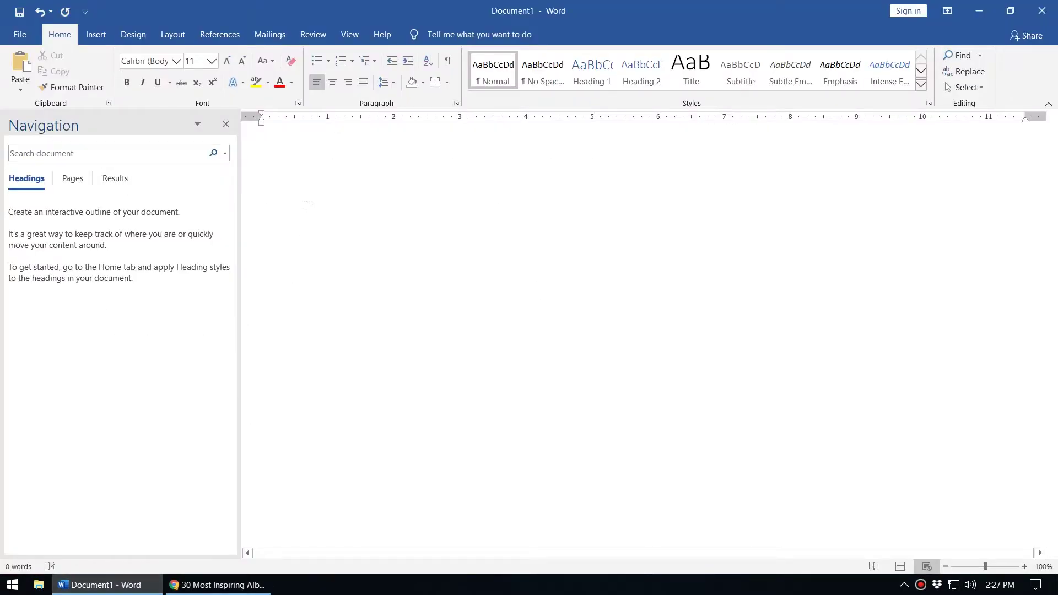
key("ctrl+v")
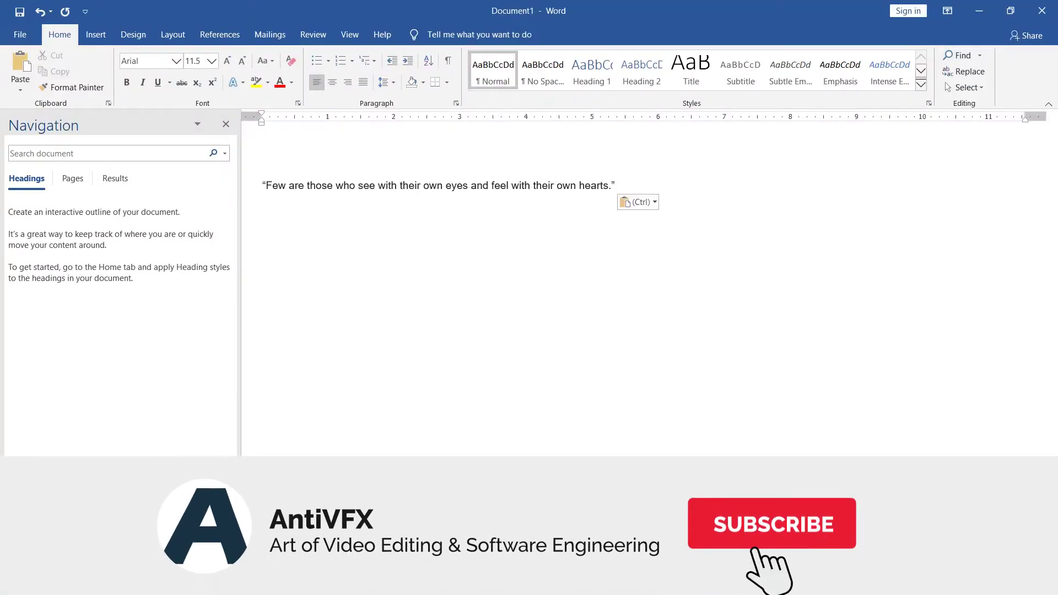
key("Return")
Copy quote 9 about looking into nature and paste it below the first quote
key("alt+Tab")
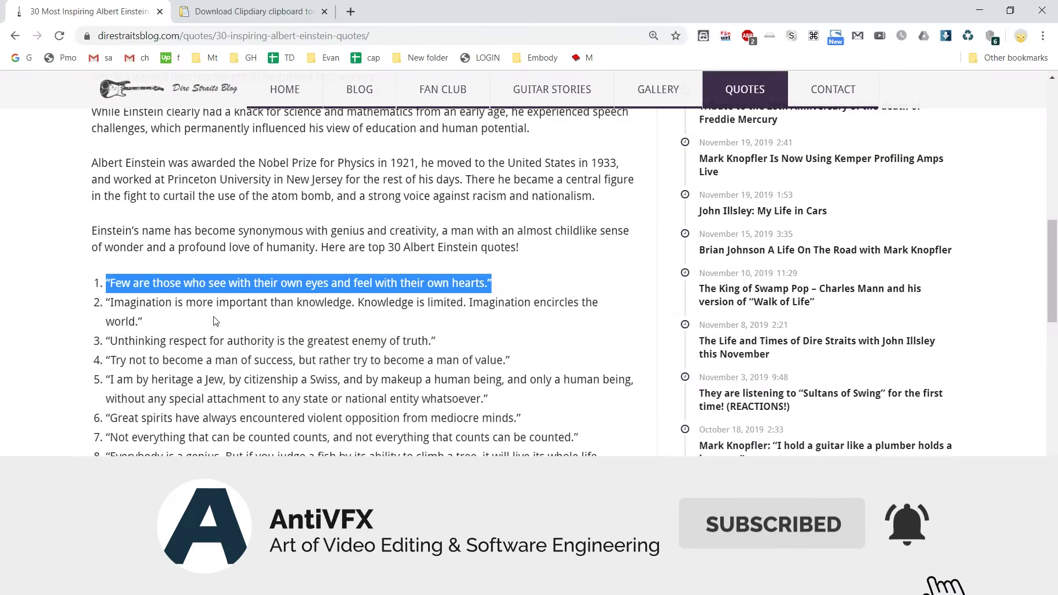
left_click(215, 321)
scroll(139, 370, "down", 1)
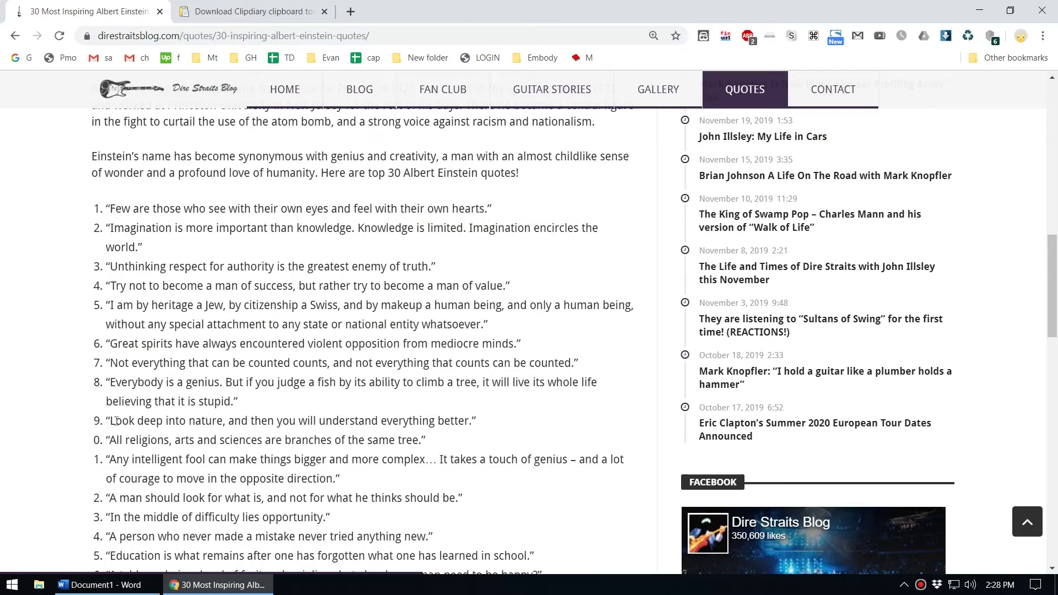
left_click_drag(106, 424, 521, 427)
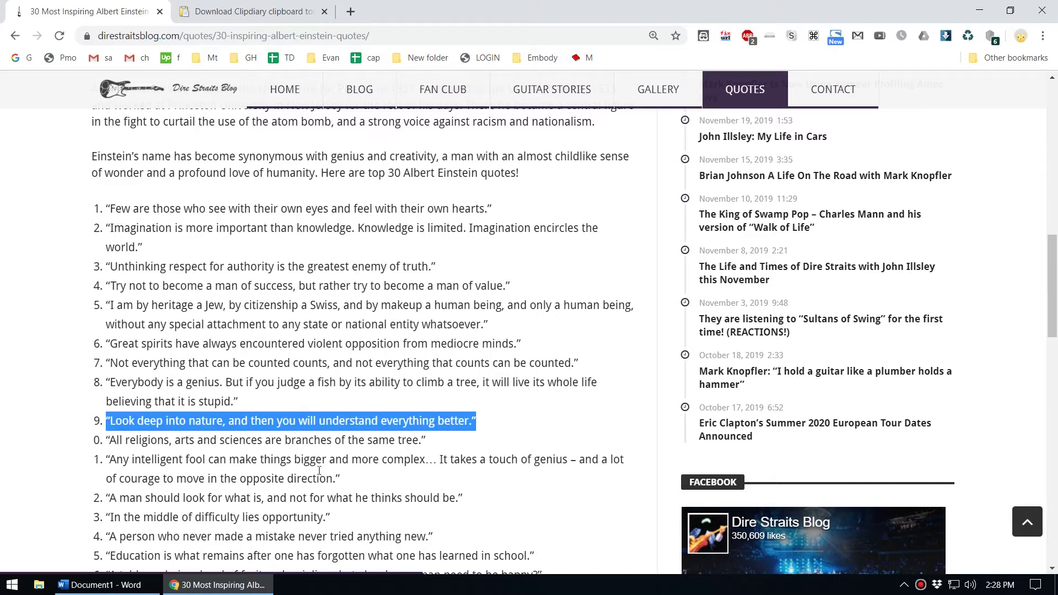
left_click(99, 584)
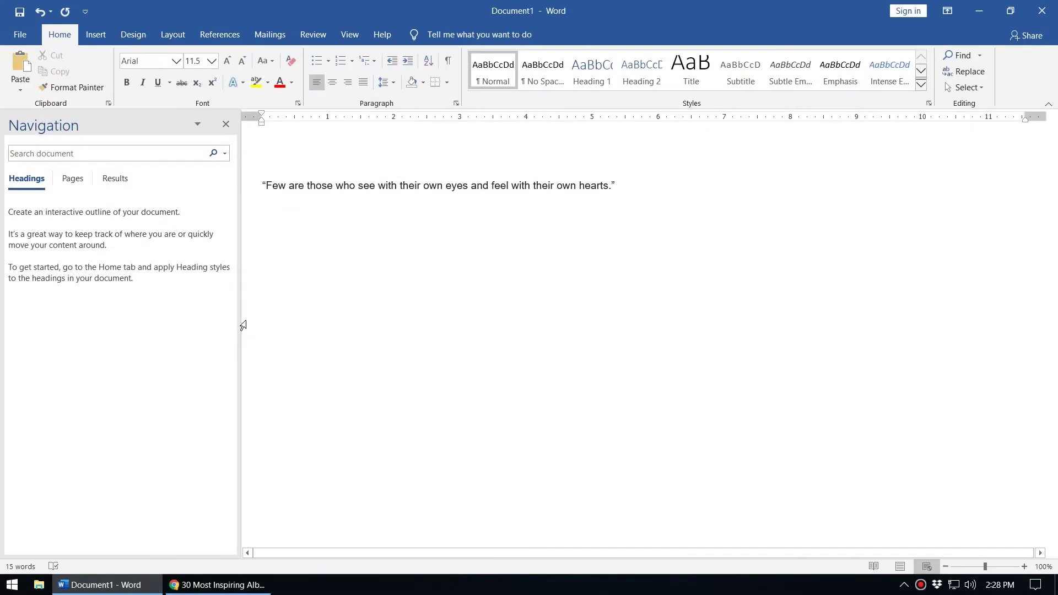
type("“Look deep into nature, and then you will understand everything better.”")
key("Return")
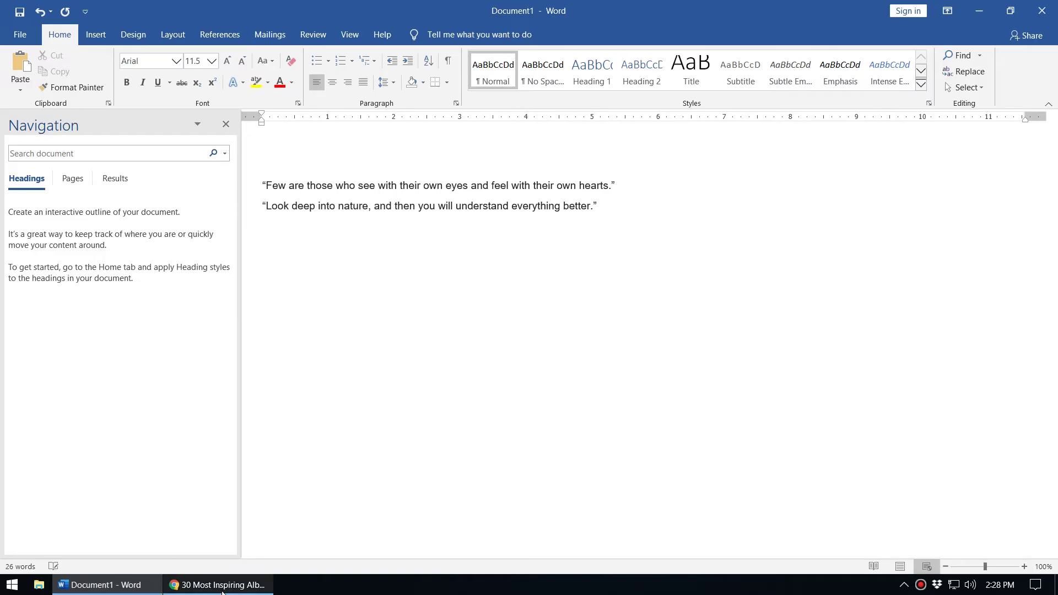
Select quote 16 about a table and violin, then scroll further down the article
left_click(217, 585)
scroll(248, 399, "down", 3)
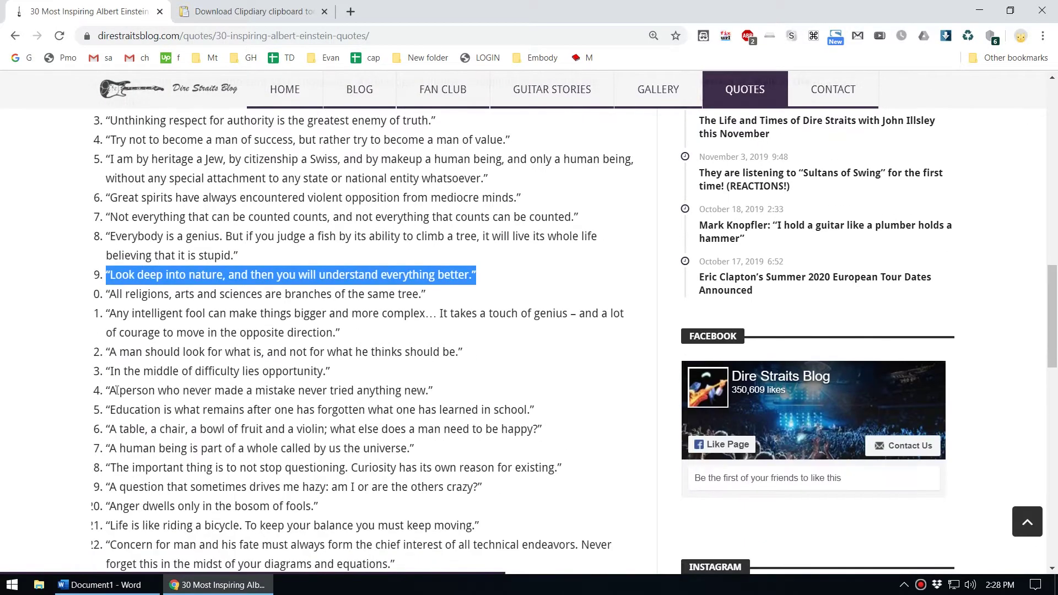
left_click_drag(111, 434, 559, 439)
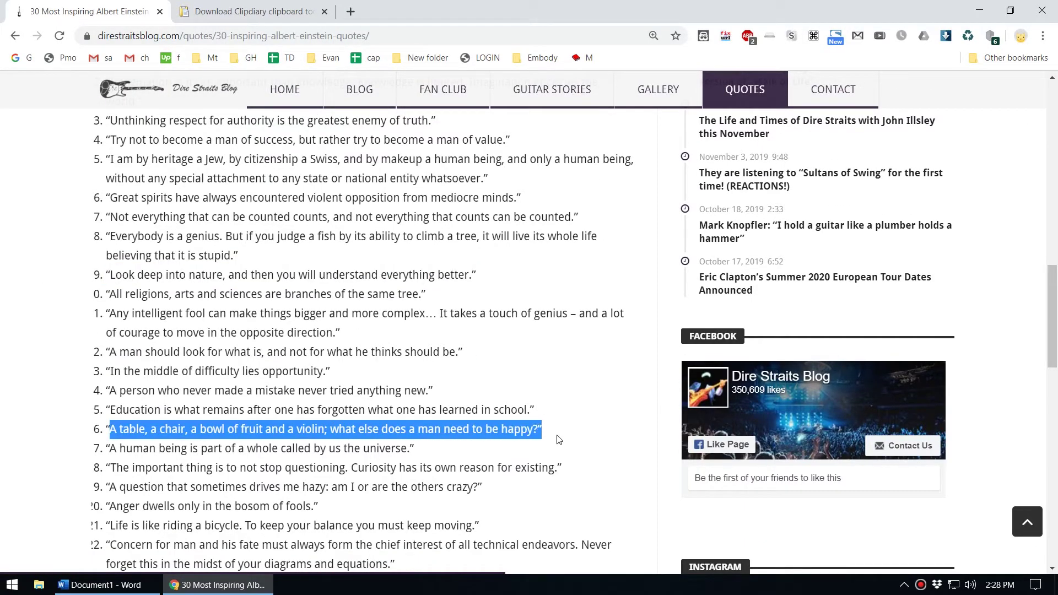
left_click(447, 375)
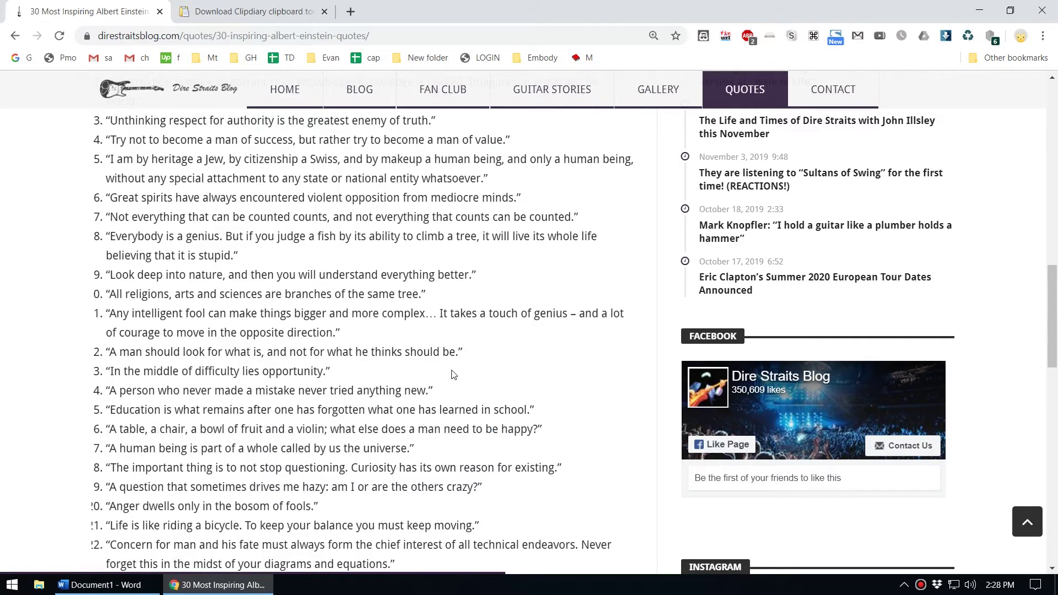
scroll(447, 380, "up", 5)
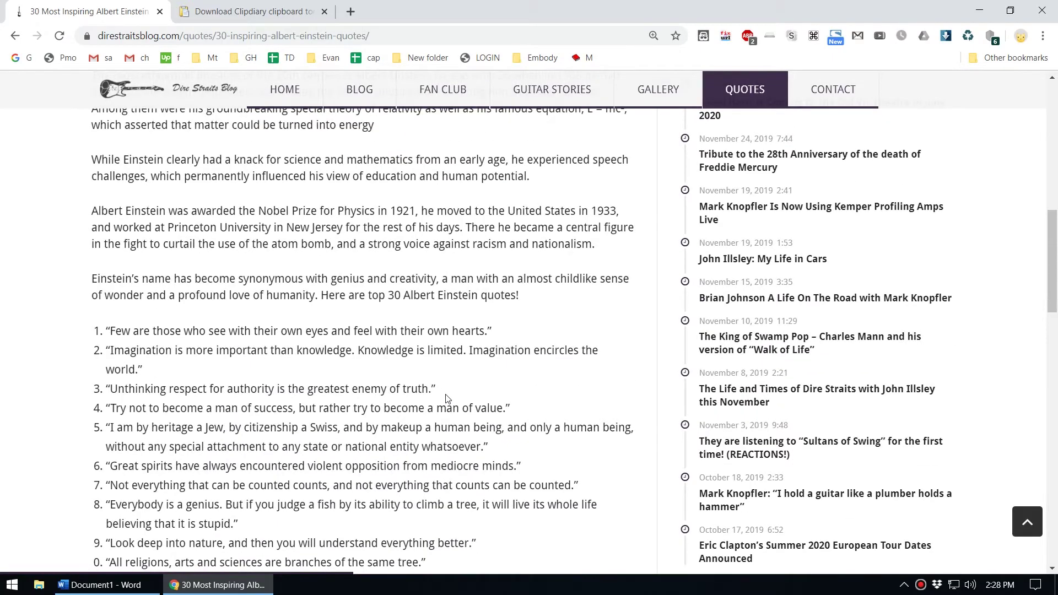
scroll(421, 397, "down", 2)
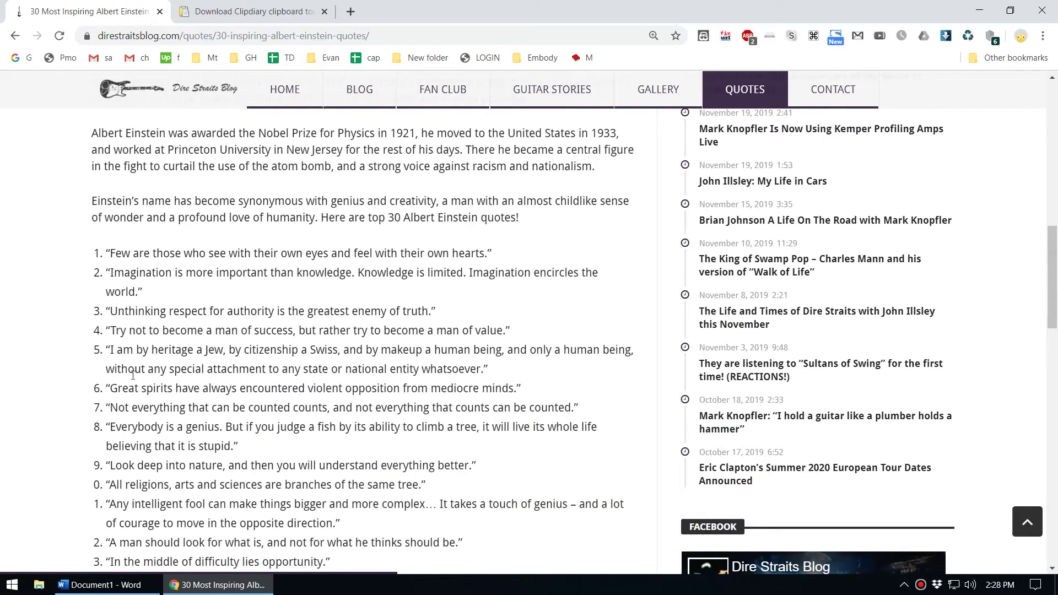
scroll(221, 402, "down", 2)
scroll(242, 386, "down", 1)
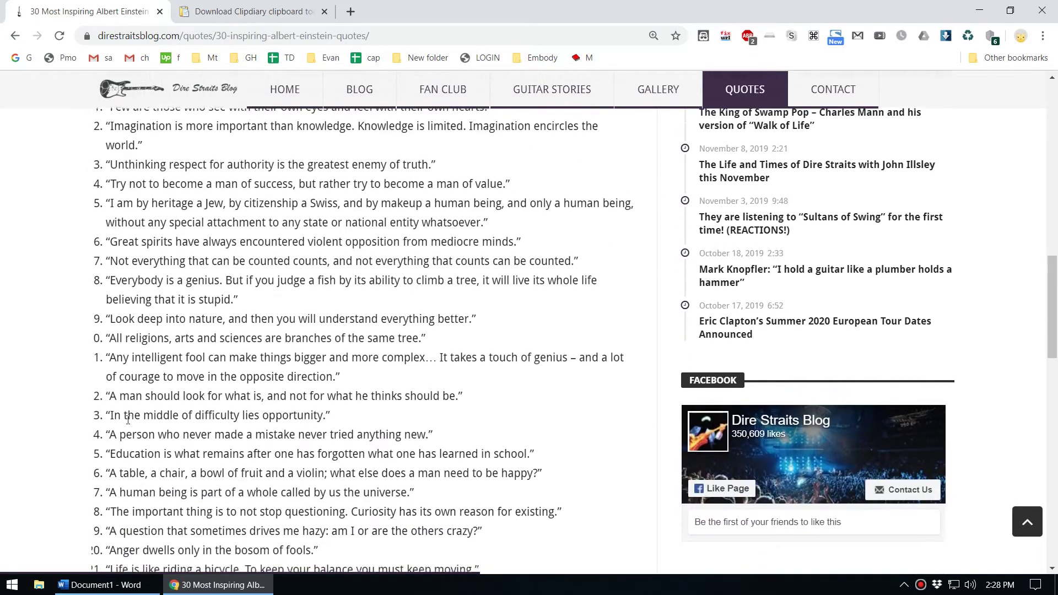
scroll(275, 364, "down", 5)
scroll(306, 336, "down", 4)
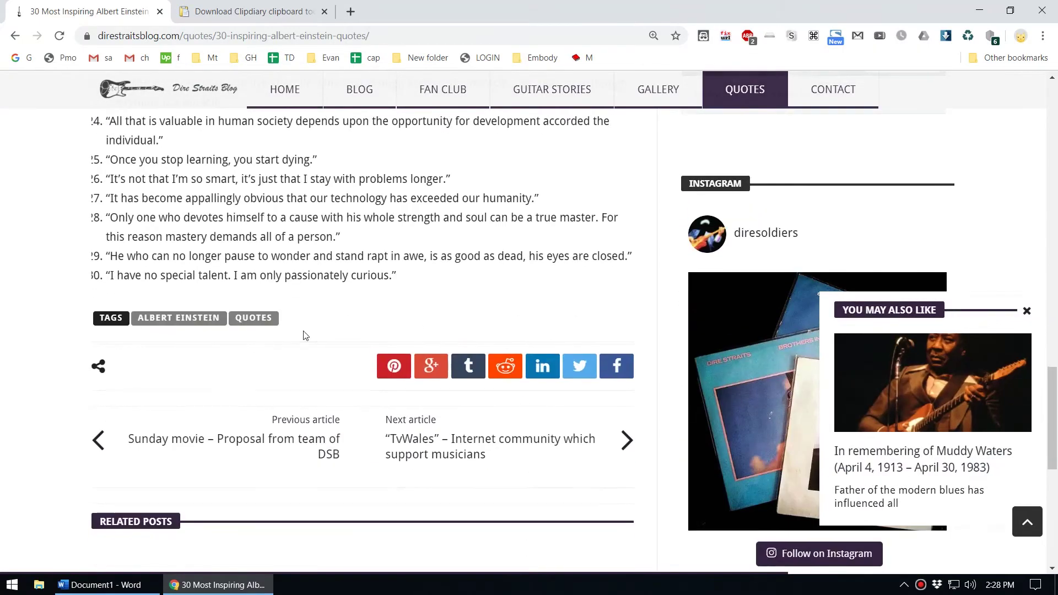
Delete both pasted quotes so the Word document is empty again
mouse_move(99, 583)
left_click(90, 584)
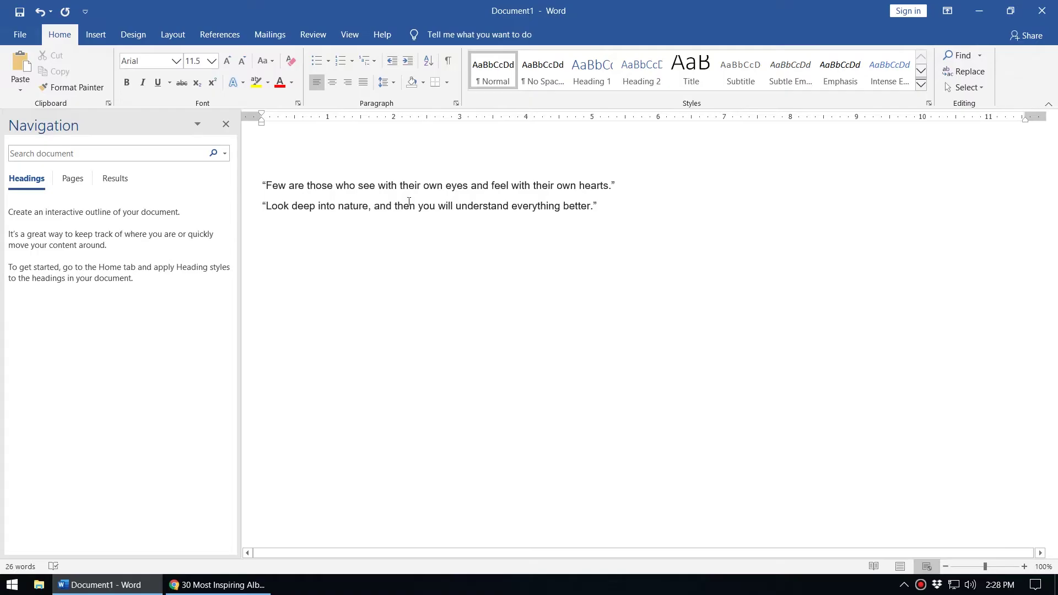
key("ctrl+a")
key("Delete")
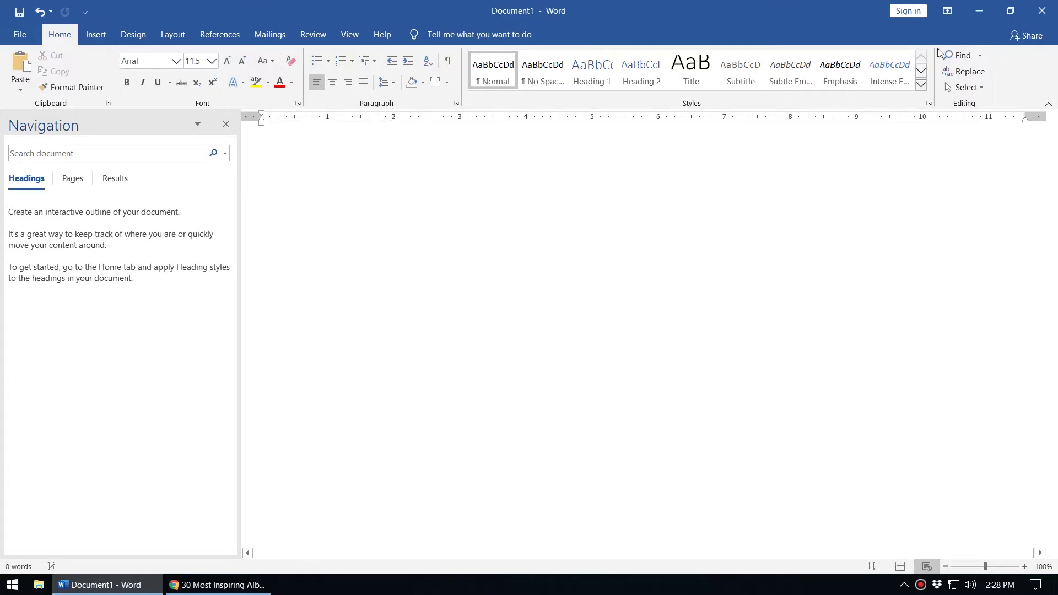
key("alt+Tab")
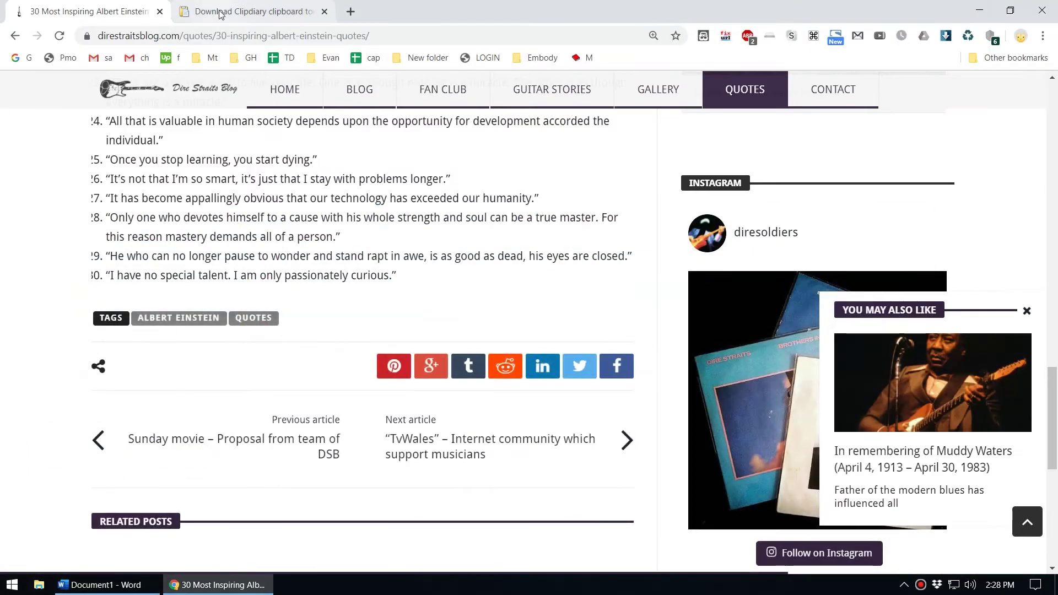
Open Clipdiary's download page in a second Chrome tab
left_click(220, 13)
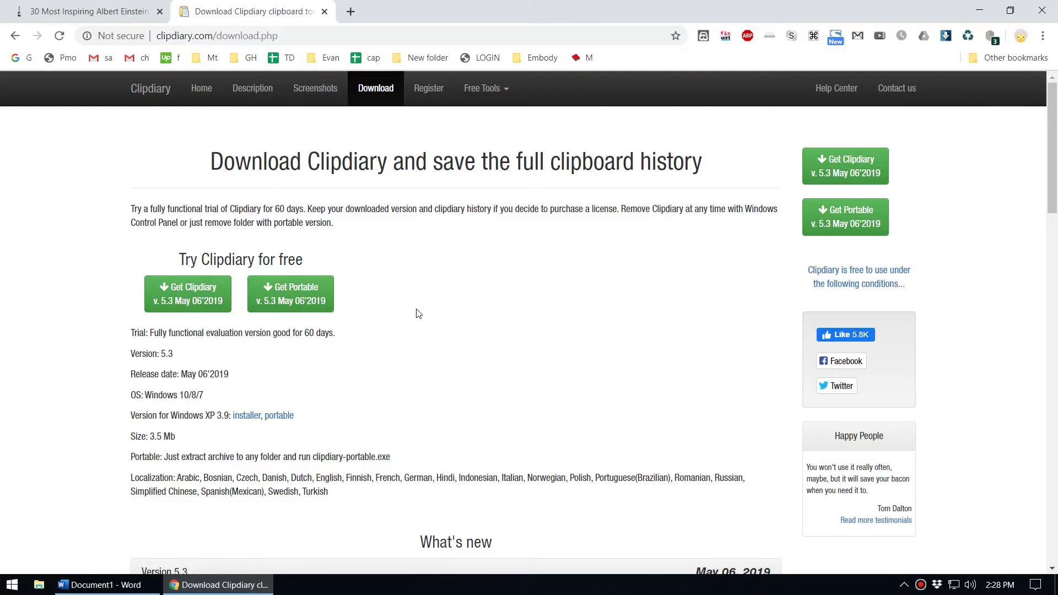
Launch Clipdiary via a 'clip' Start menu search and open its history from the tray
left_click(12, 585)
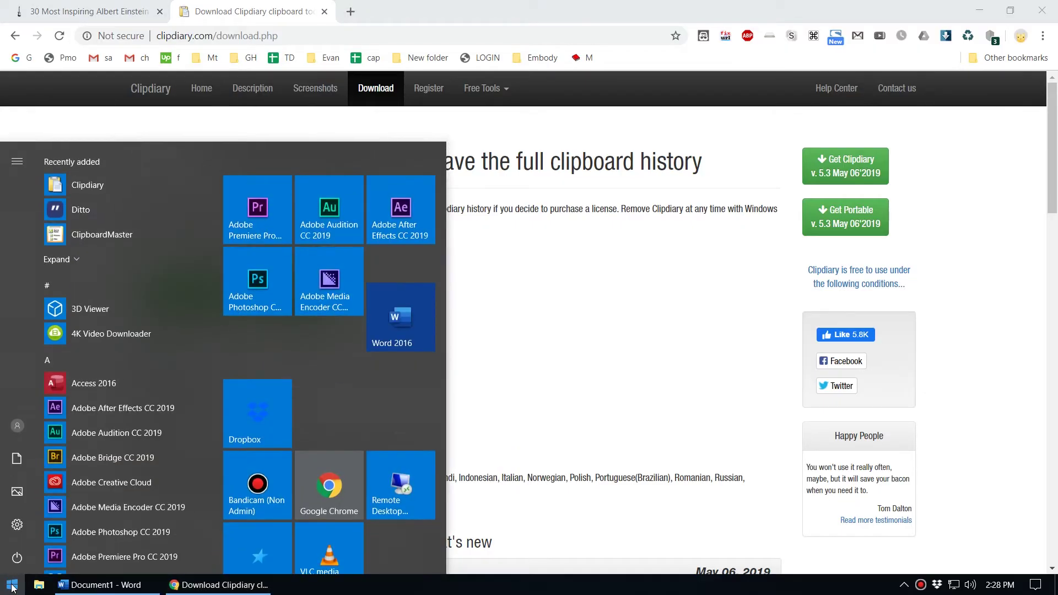
type("clip")
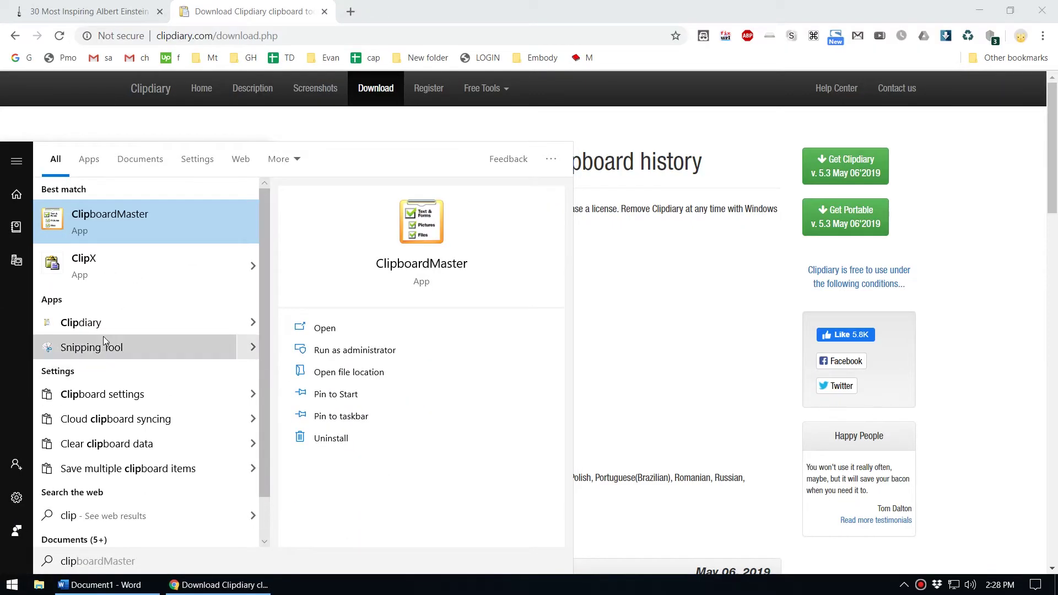
left_click(105, 325)
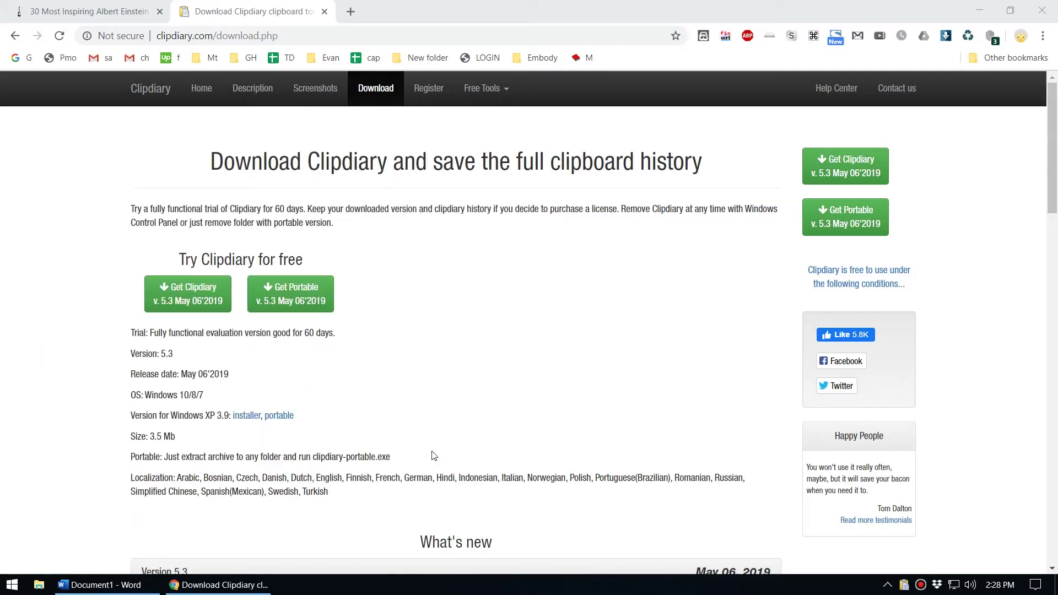
left_click(888, 584)
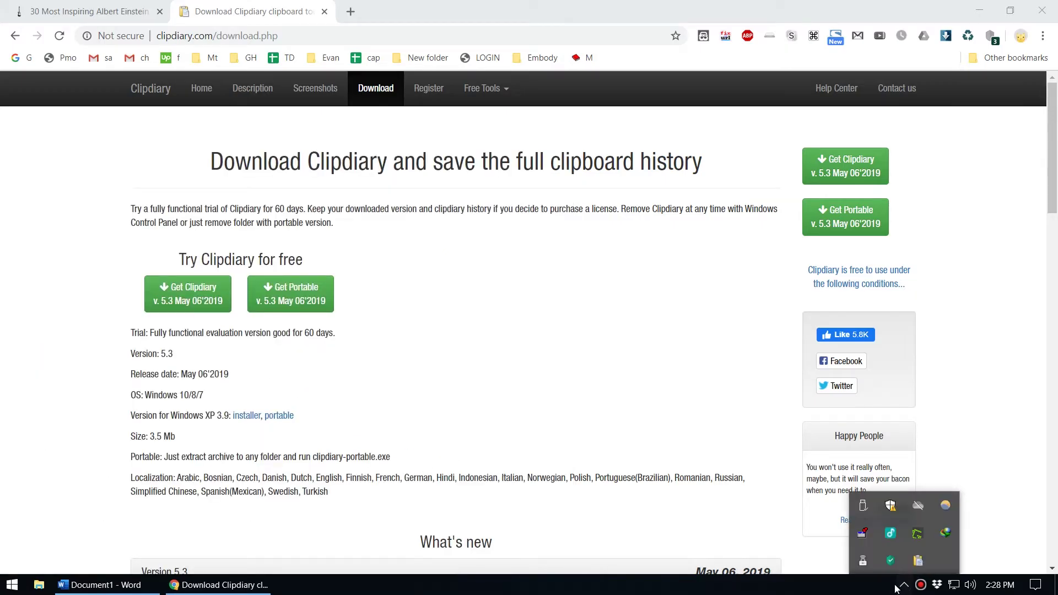
left_click(918, 562)
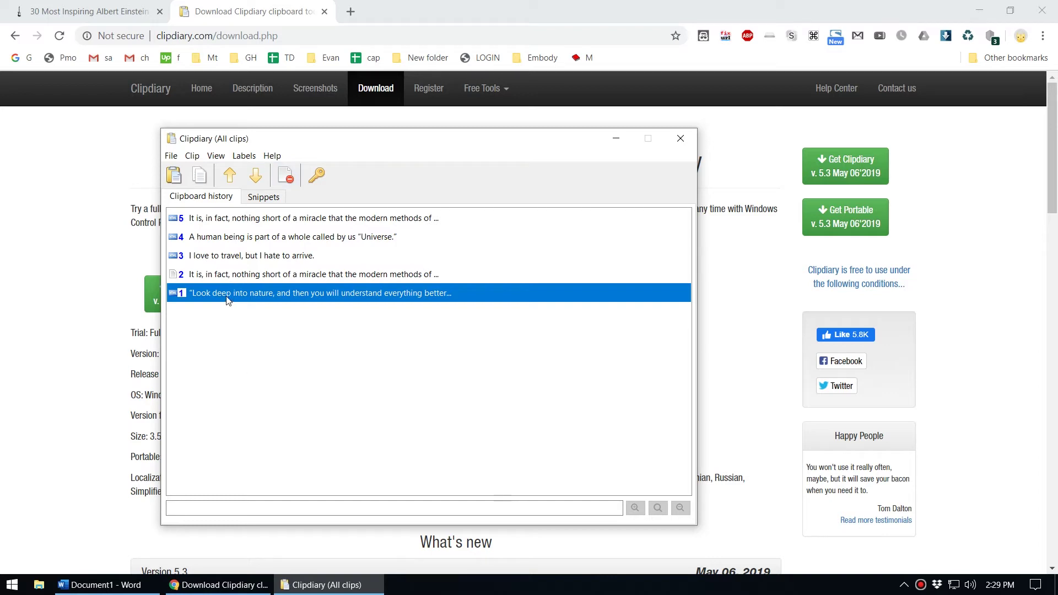
Delete all five old clips from Clipdiary's history and hide its window
left_click(212, 217, "shift")
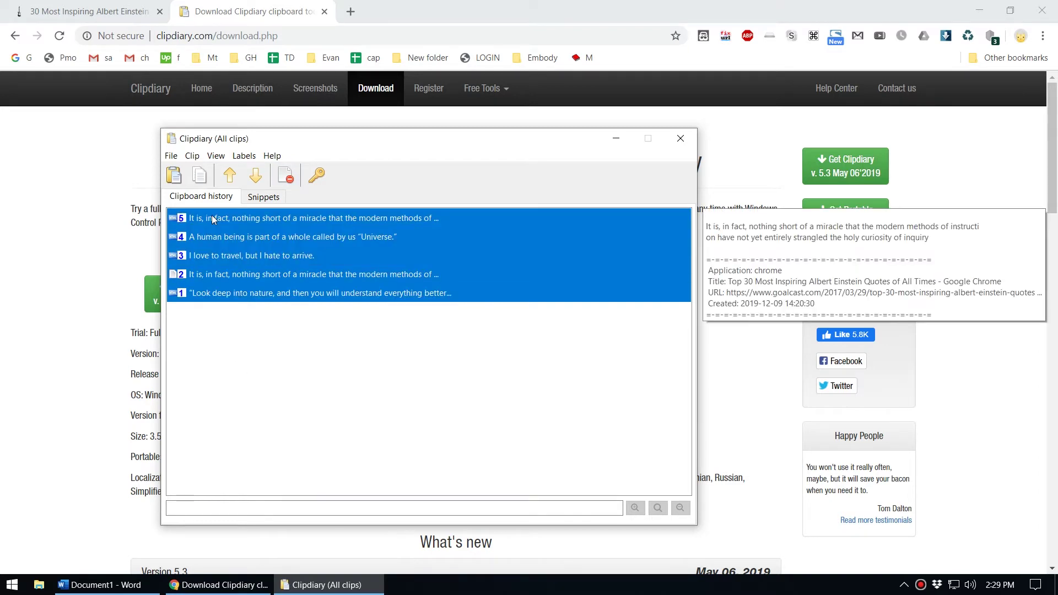
right_click(211, 218)
left_click(248, 293)
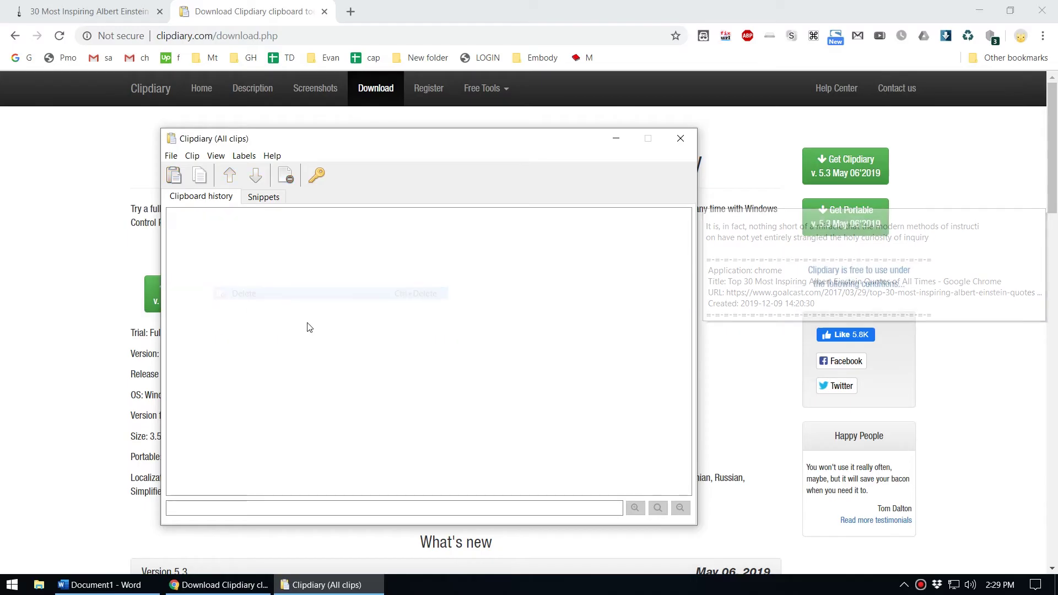
left_click(616, 138)
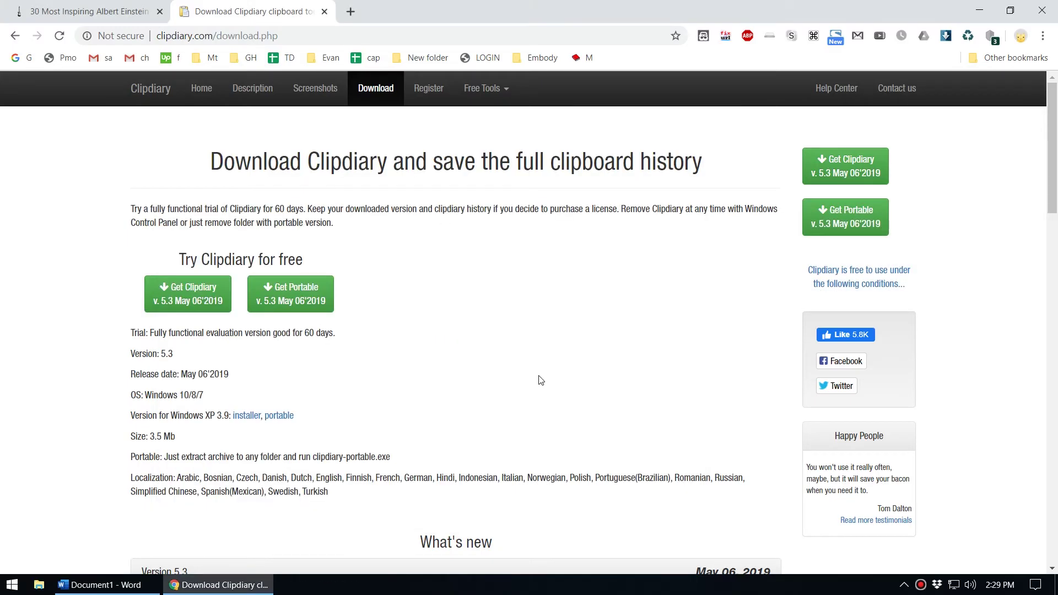
Copy the first quote and the respect-for-authority quote from the Einstein article
left_click(81, 13)
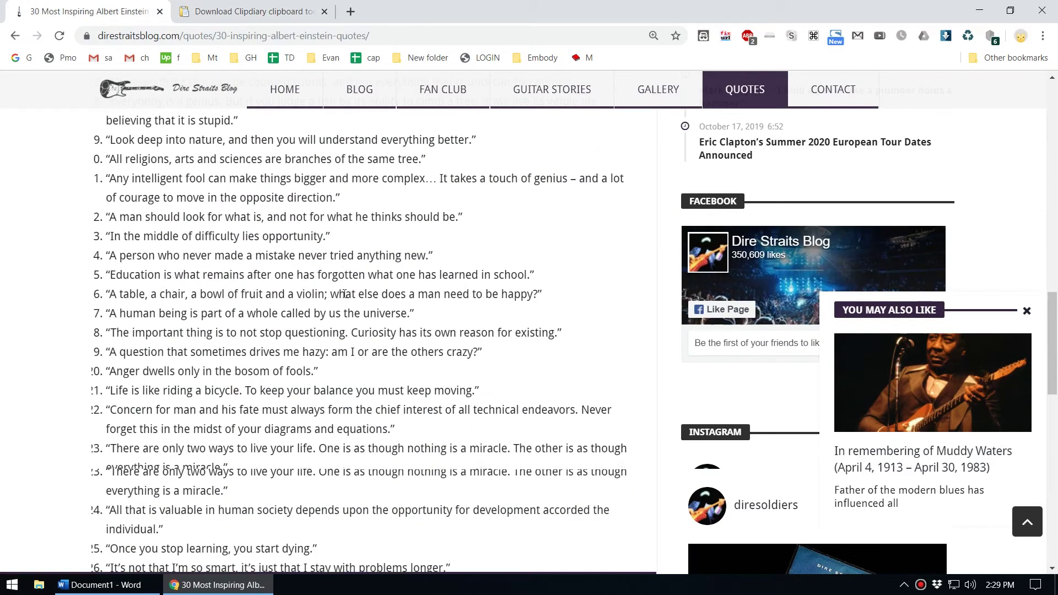
scroll(343, 294, "up", 3)
scroll(275, 297, "up", 2)
scroll(178, 299, "up", 1)
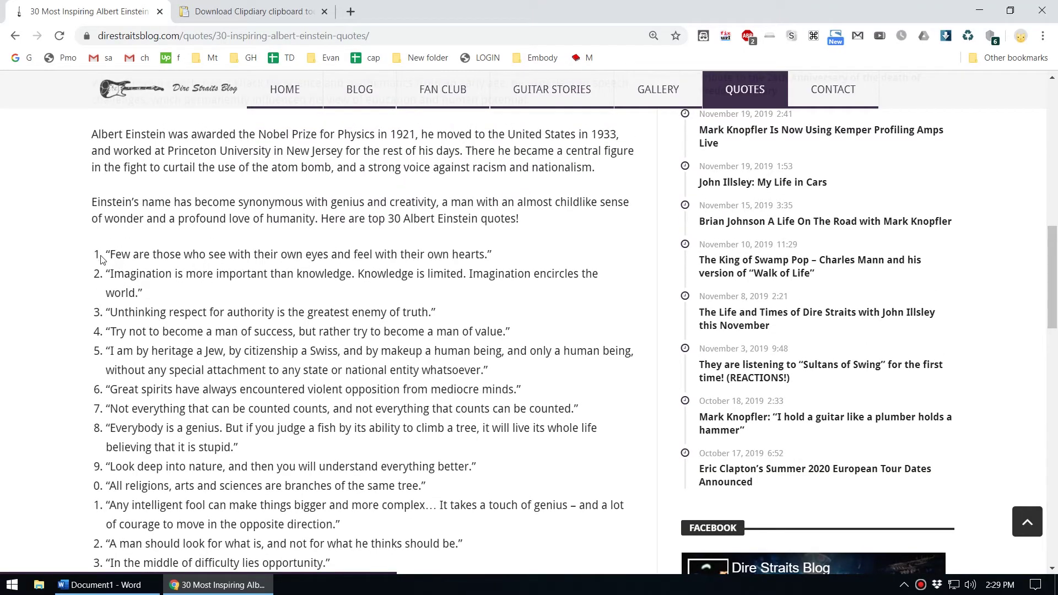
left_click_drag(107, 255, 522, 260)
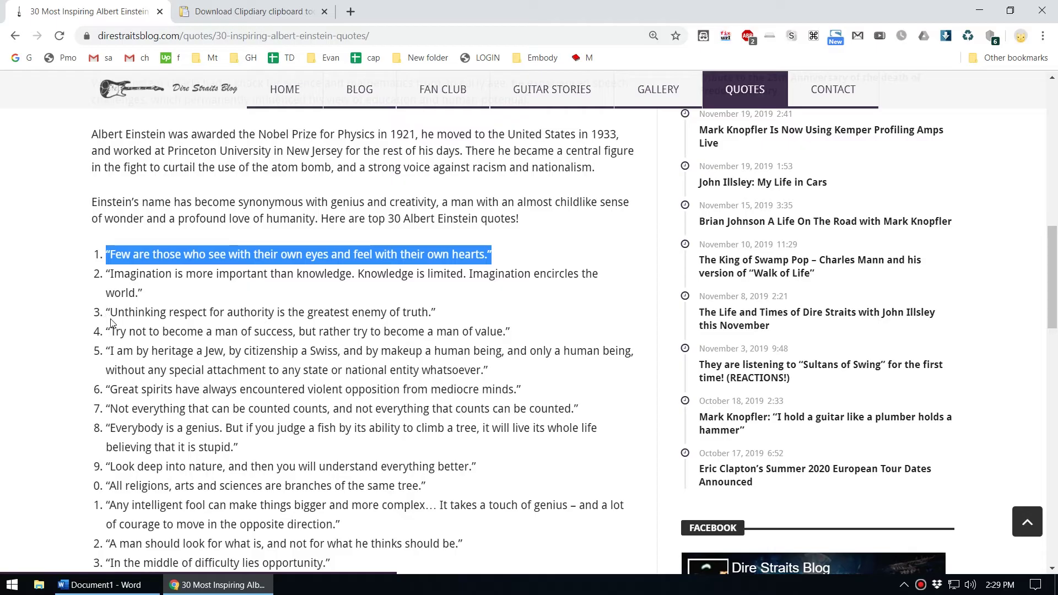
left_click_drag(107, 313, 467, 320)
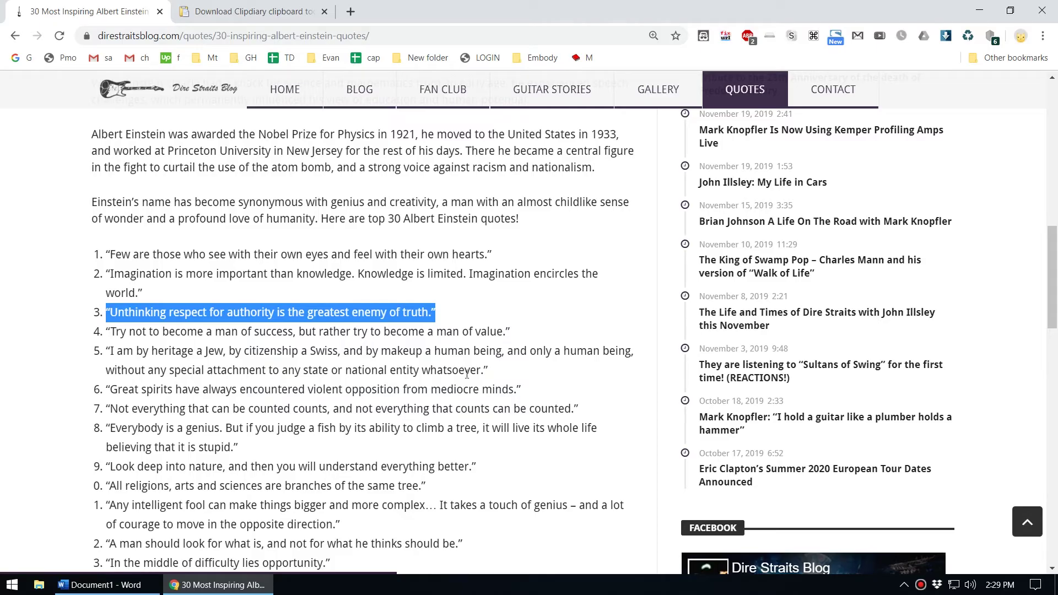
Copy the 'Look deep into nature', 'A man should look for what is' and anger quotes
scroll(467, 374, "down", 3)
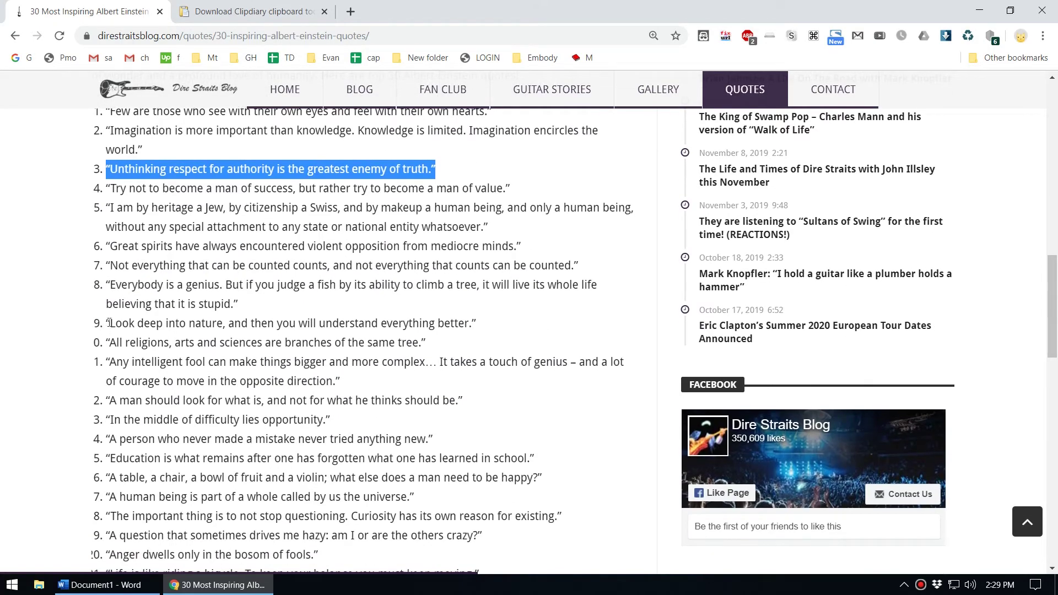
left_click_drag(109, 323, 525, 328)
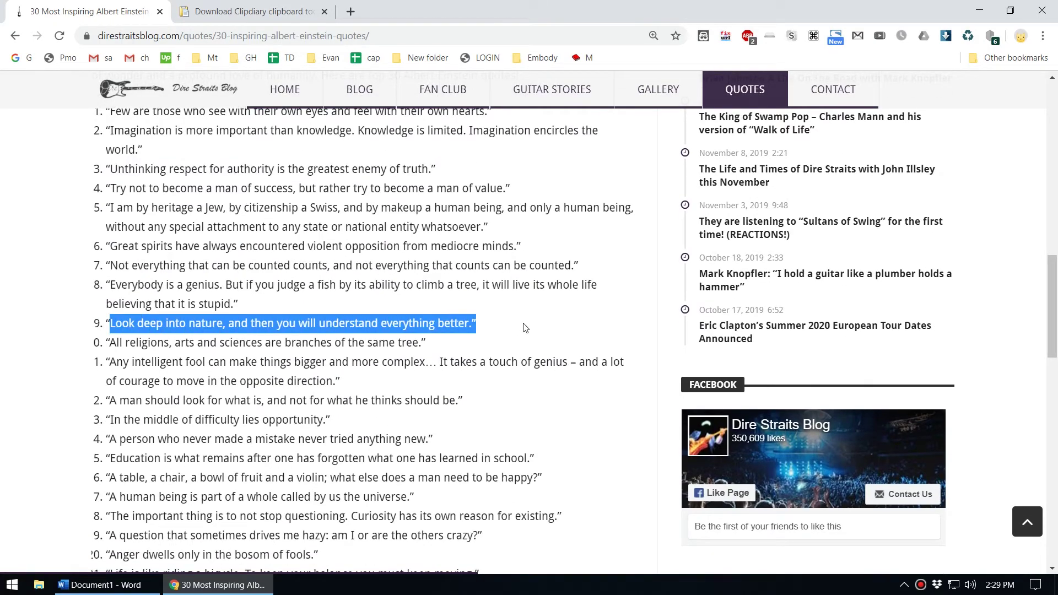
scroll(491, 342, "down", 2)
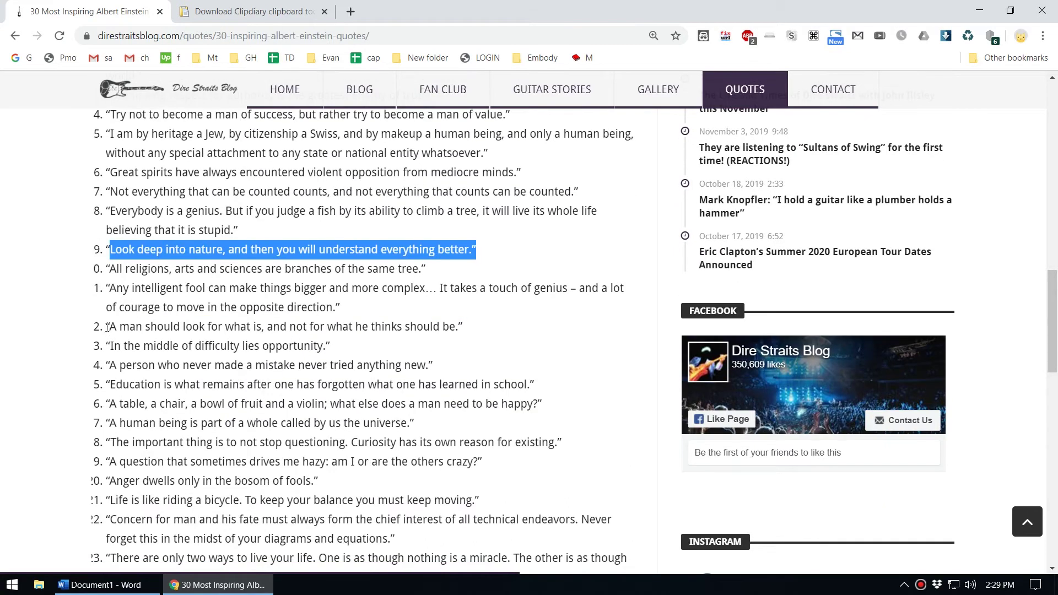
left_click_drag(107, 327, 498, 330)
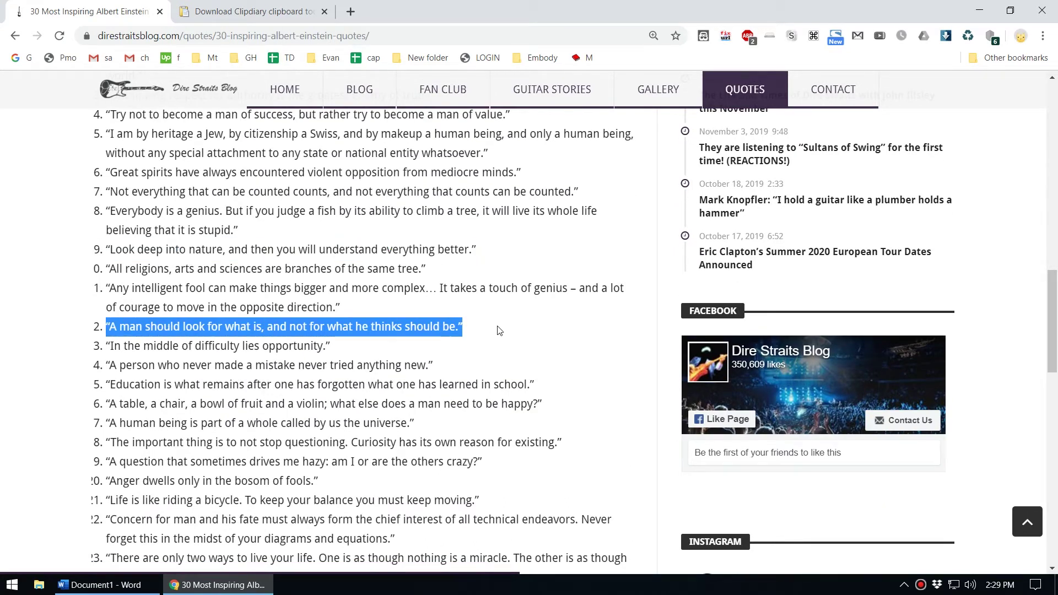
scroll(435, 344, "down", 1)
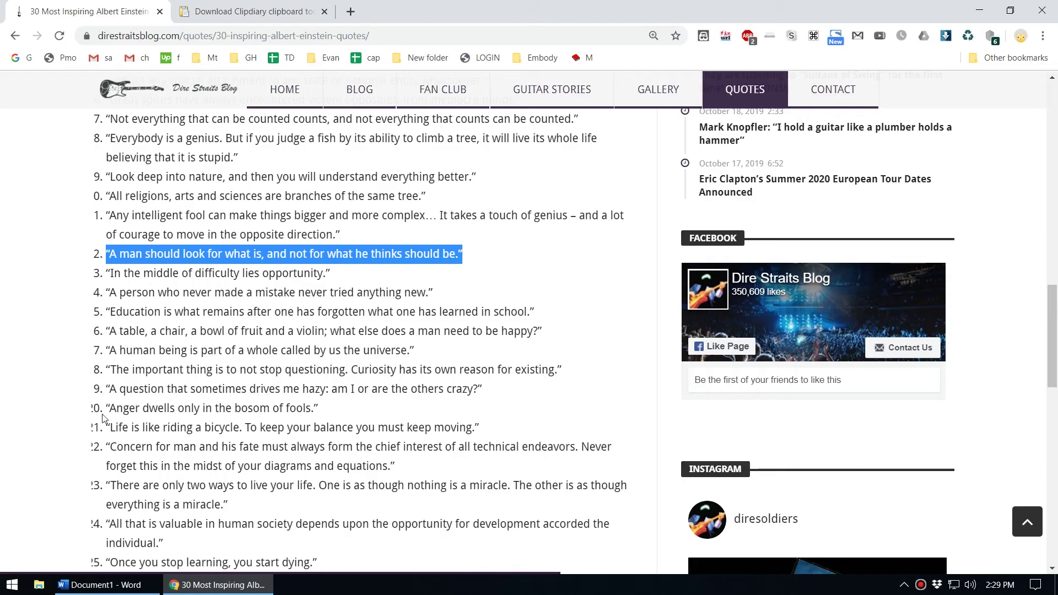
left_click_drag(108, 408, 331, 412)
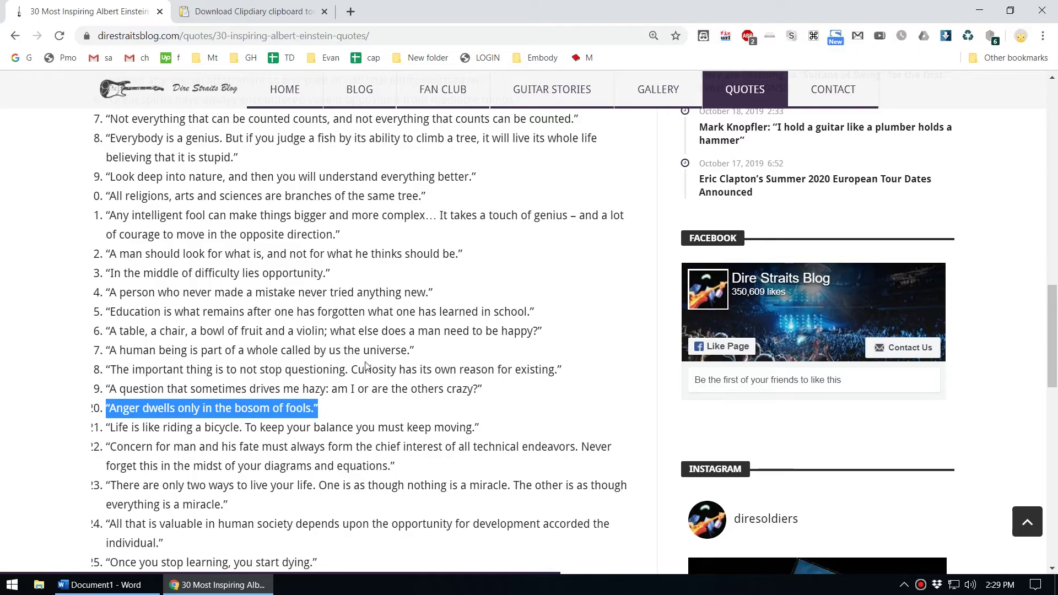
left_click(132, 585)
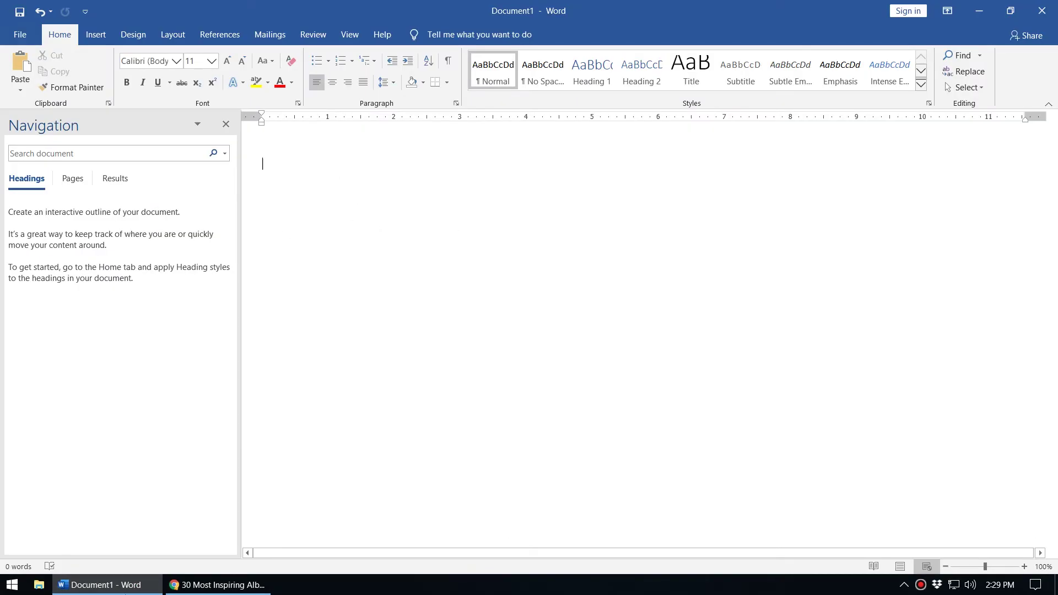
Open Clipdiary with Ctrl+D, select clips 1–5 and copy them together
left_click(96, 585)
left_click(570, 290)
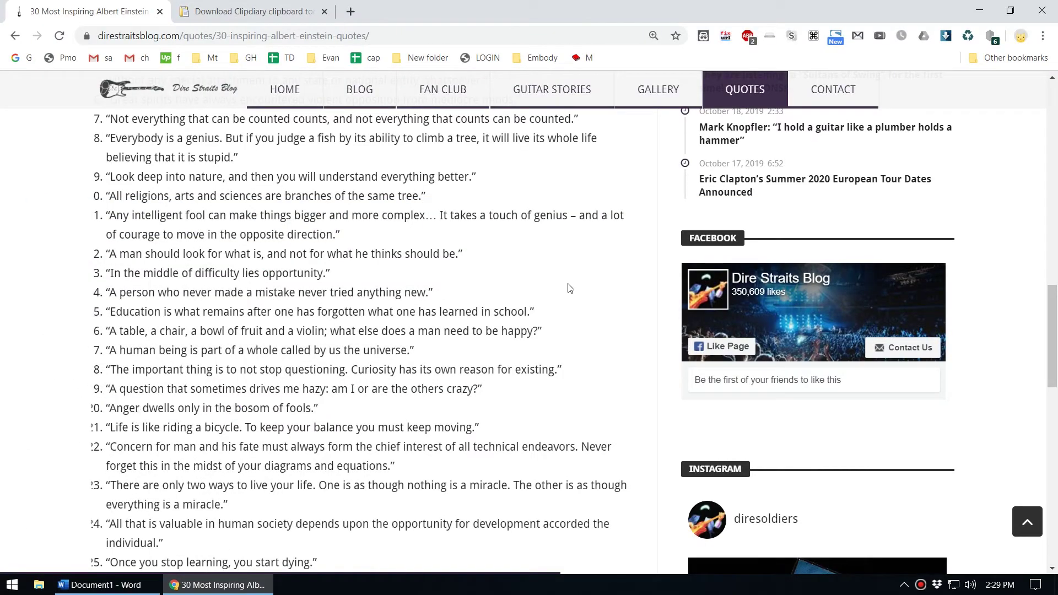
key("ctrl+d")
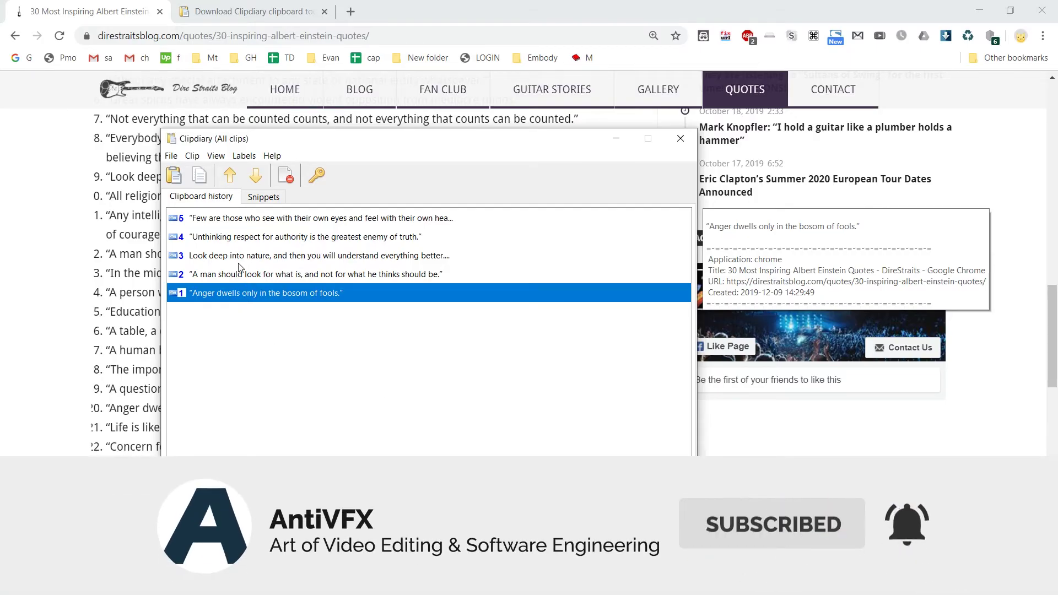
left_click(210, 220, "shift")
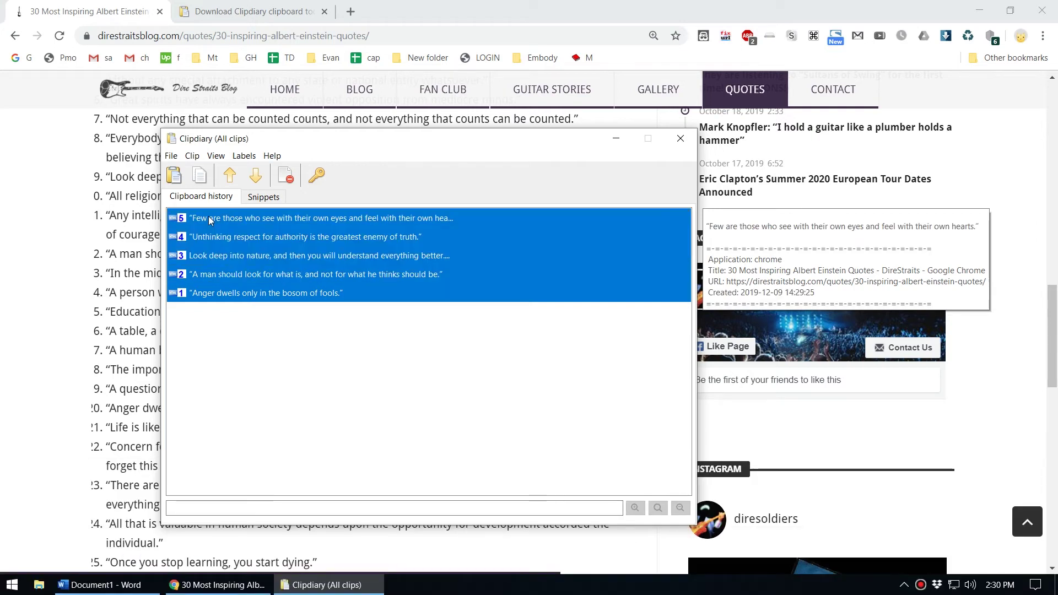
right_click(210, 220)
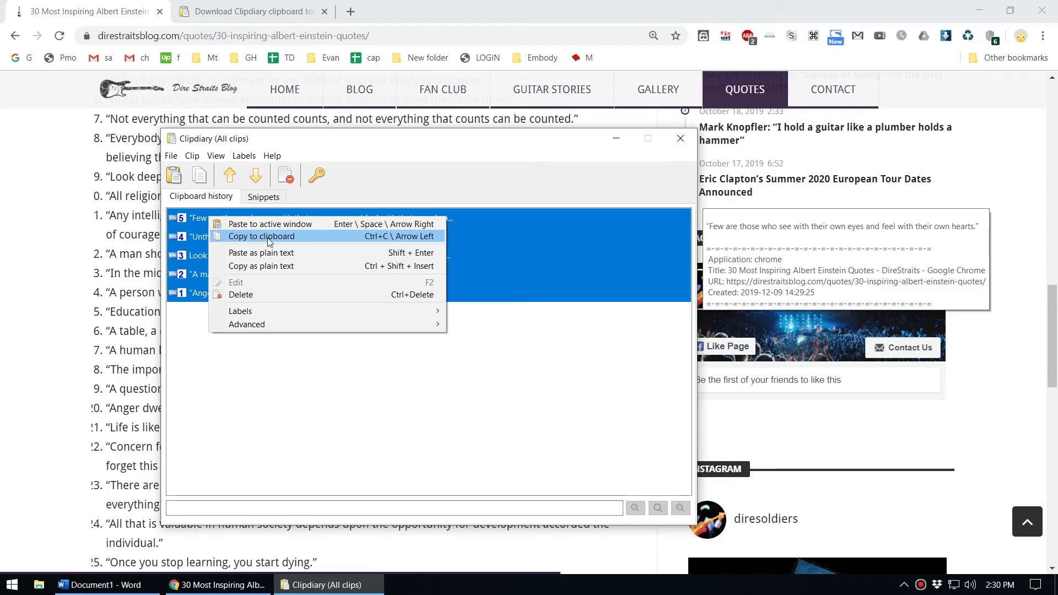
left_click(272, 244)
Paste the combined five-quote clip into the empty Word document
left_click(112, 586)
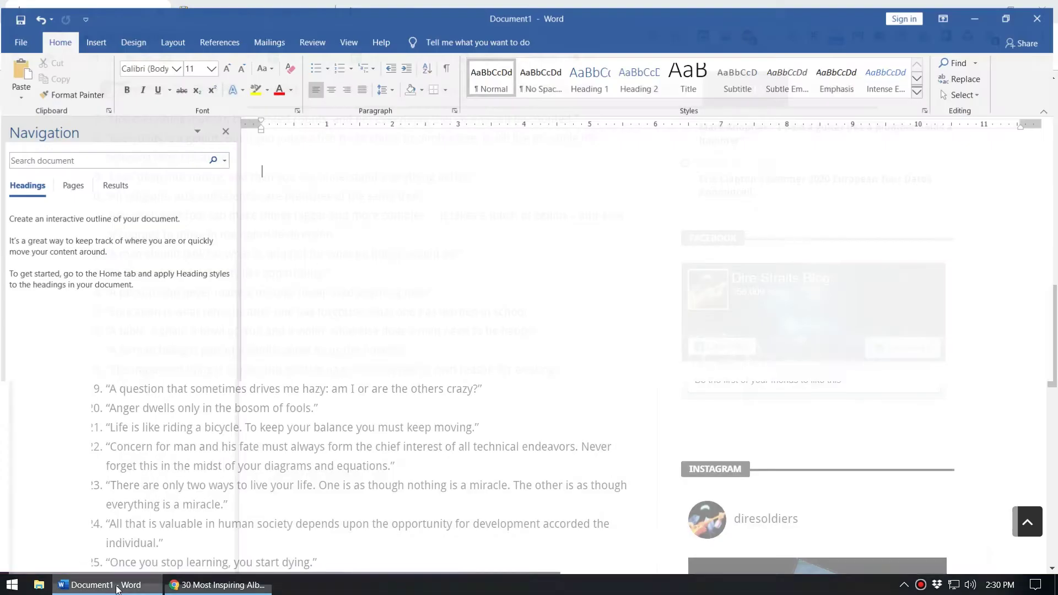
right_click(279, 177)
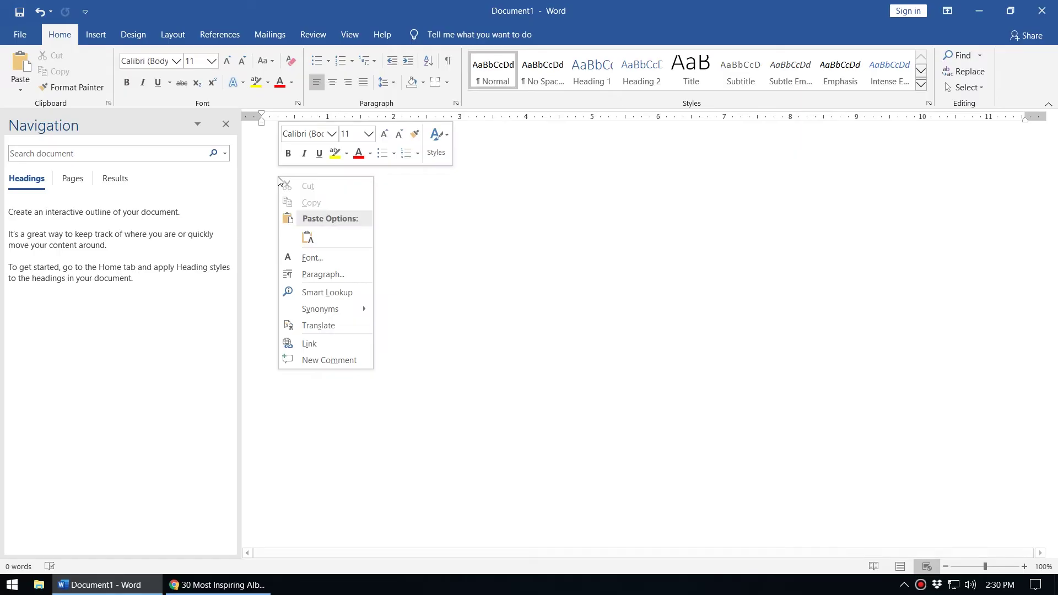
left_click(307, 236)
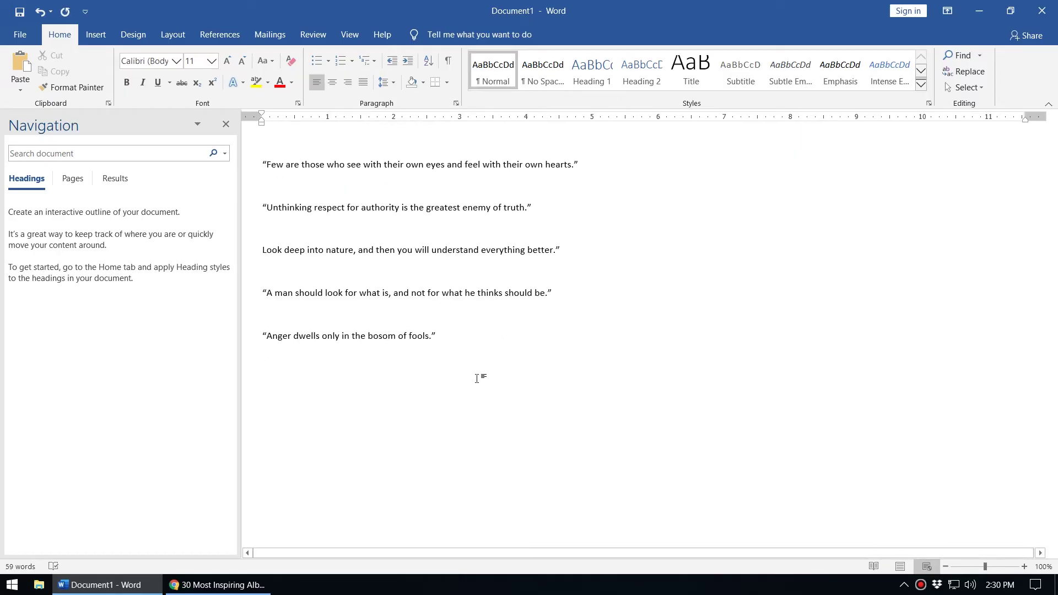
Set all five pasted quotes to 16 pt font size
left_click_drag(355, 338, 255, 161)
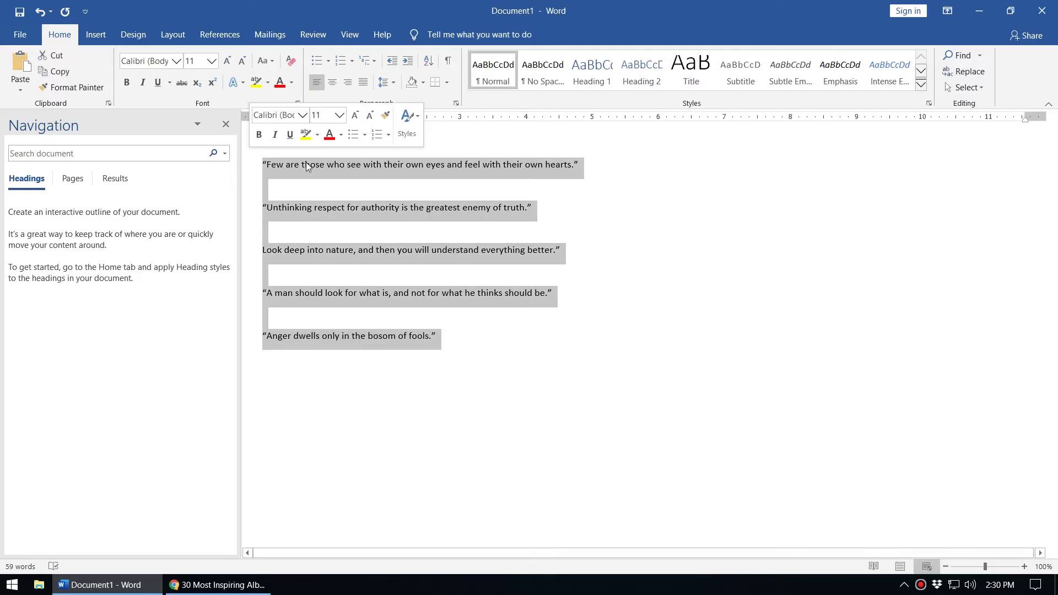
left_click(212, 61)
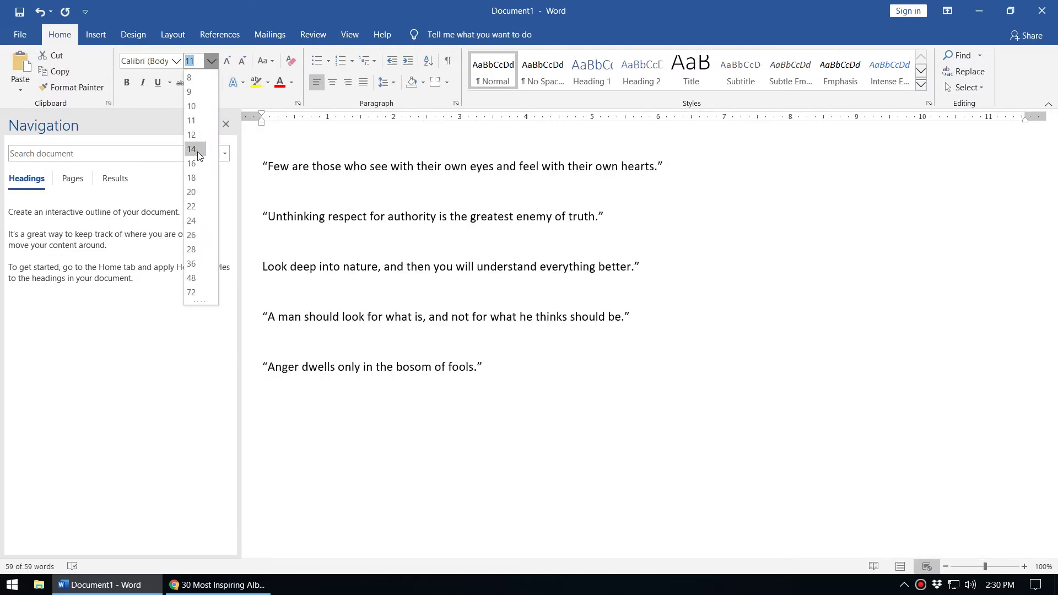
left_click(198, 155)
left_click(595, 418)
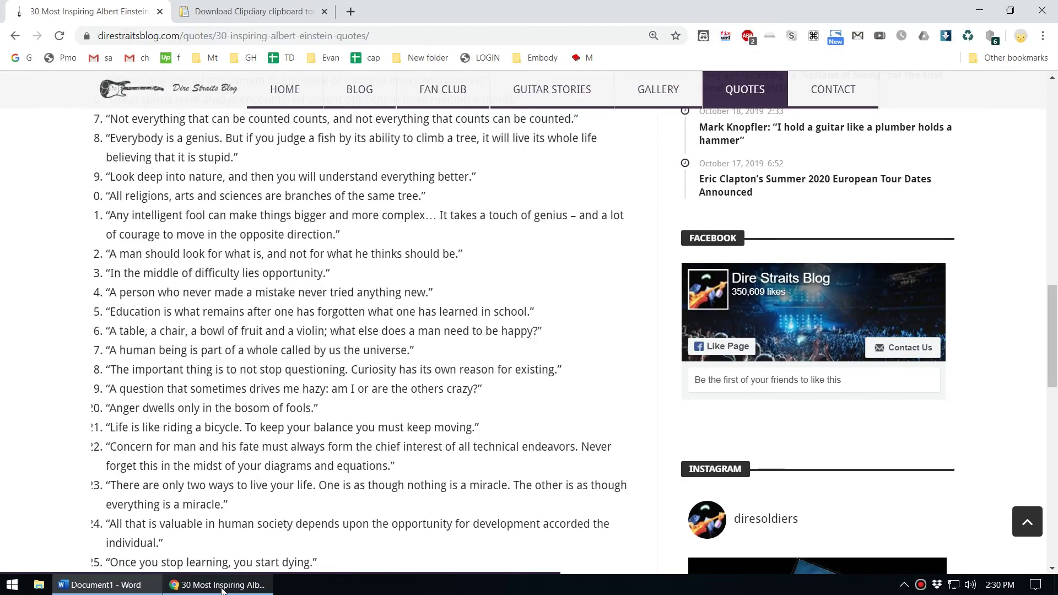
left_click(221, 585)
scroll(393, 278, "up", 4)
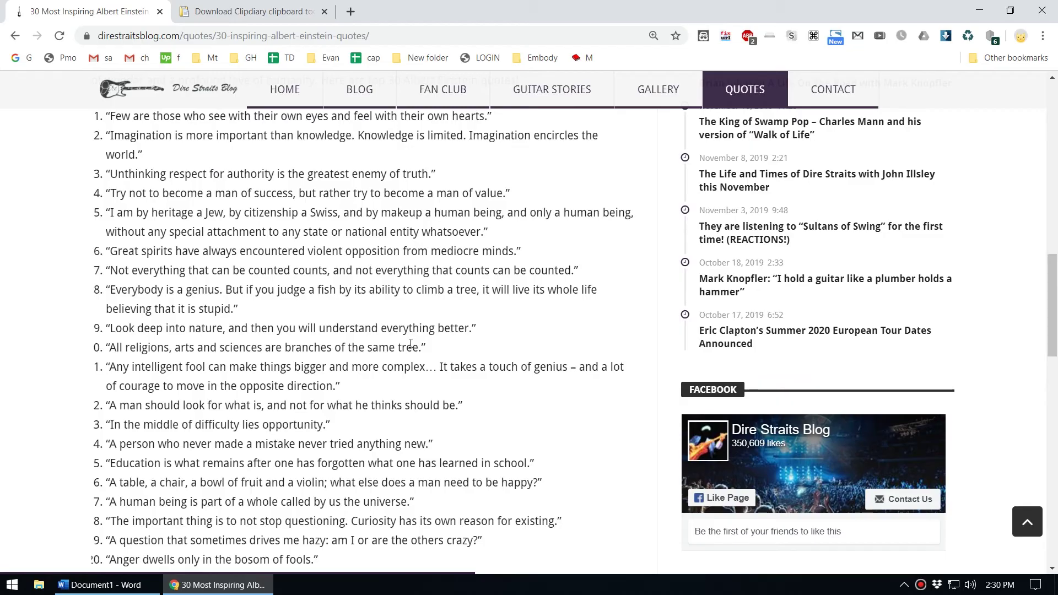
scroll(274, 520, "up", 2)
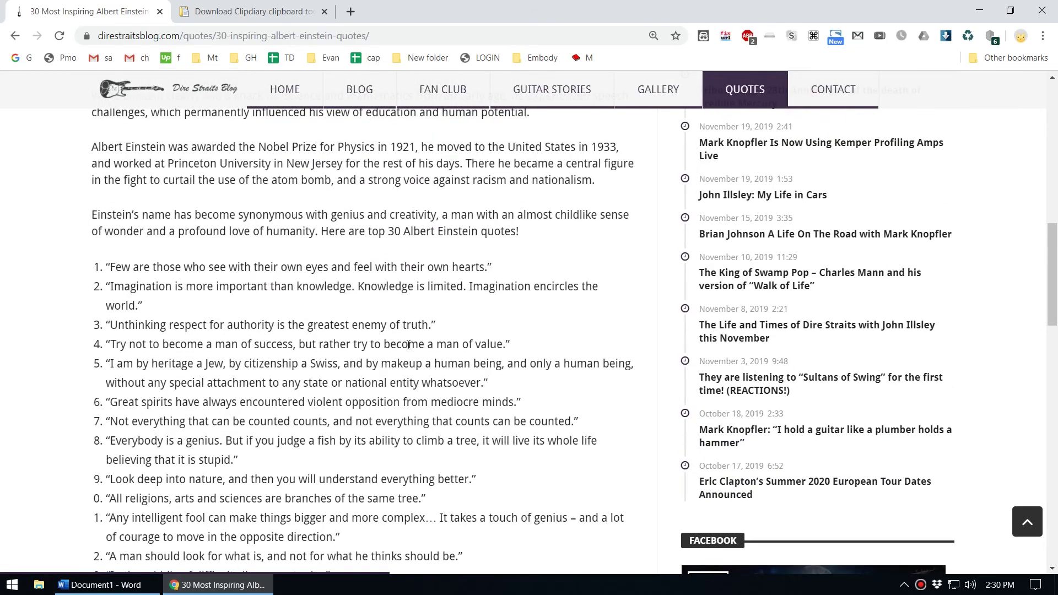
scroll(408, 346, "up", 1)
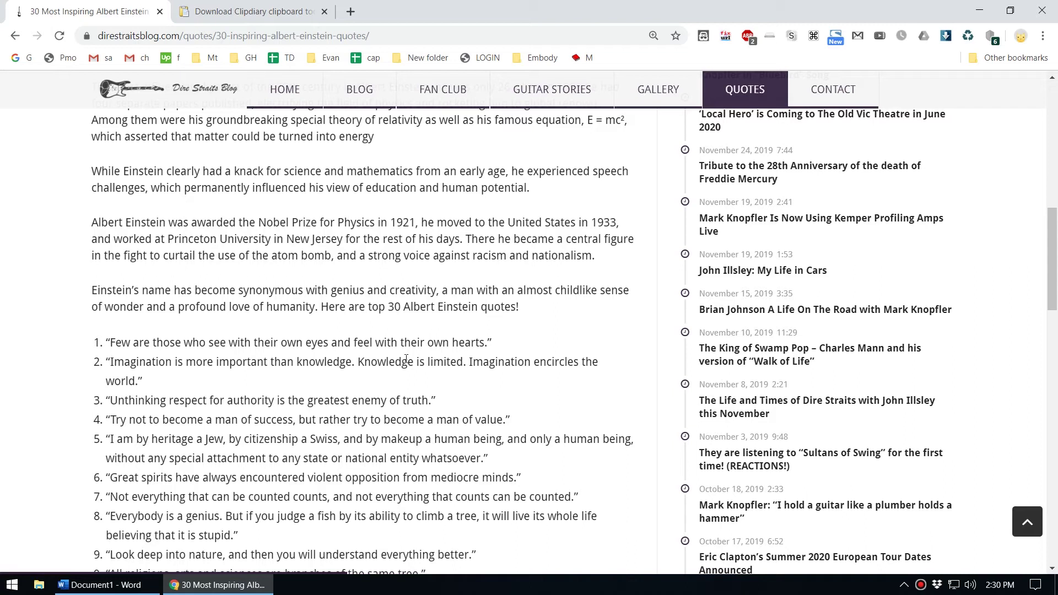
scroll(384, 359, "down", 1)
left_click_drag(131, 269, 324, 269)
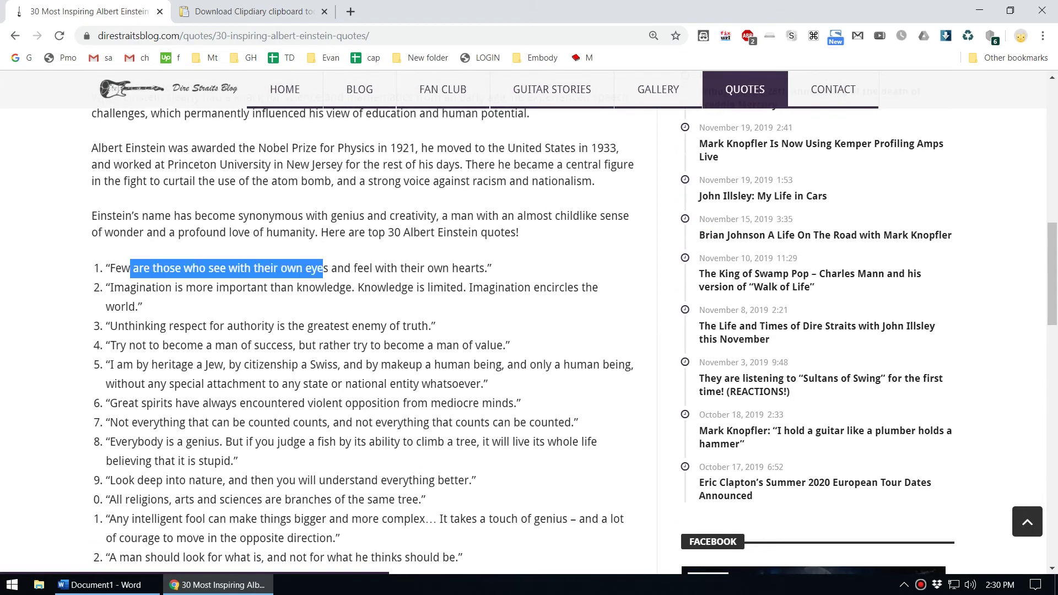
left_click(256, 317)
scroll(257, 313, "down", 1)
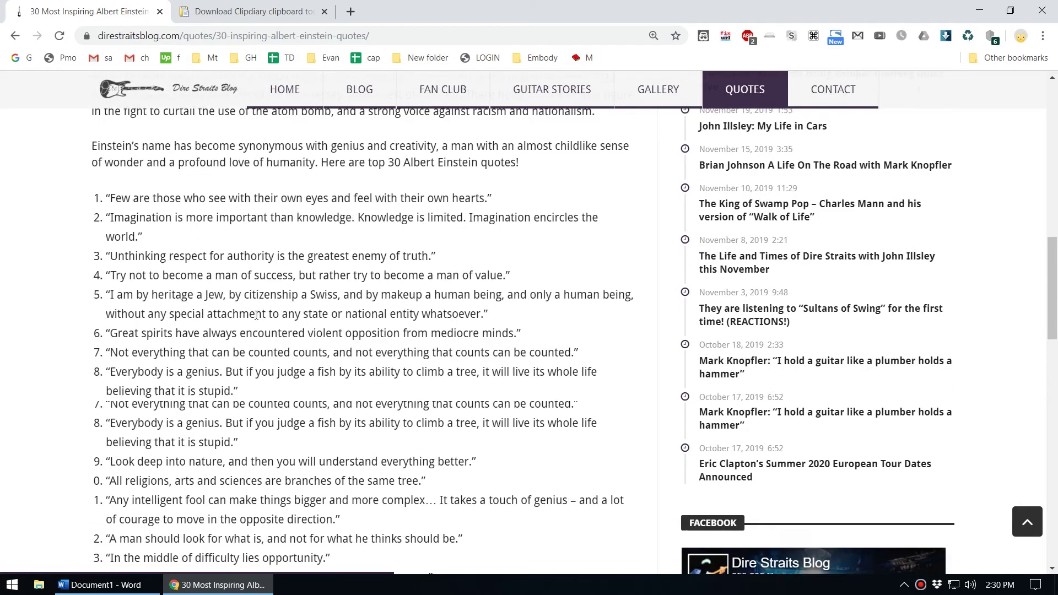
scroll(177, 262, "down", 1)
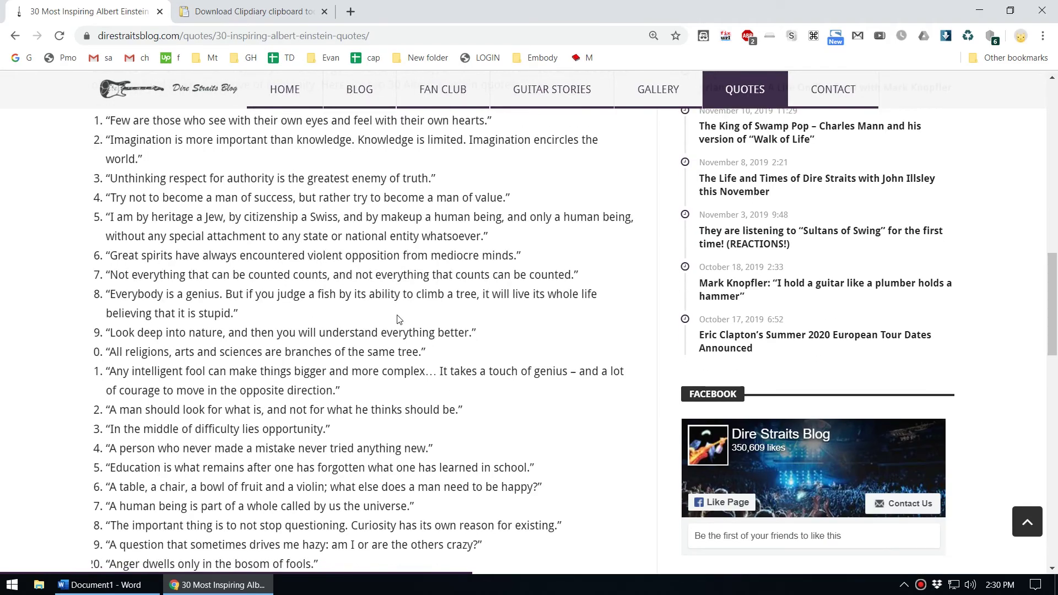
scroll(395, 311, "down", 6)
scroll(382, 301, "up", 4)
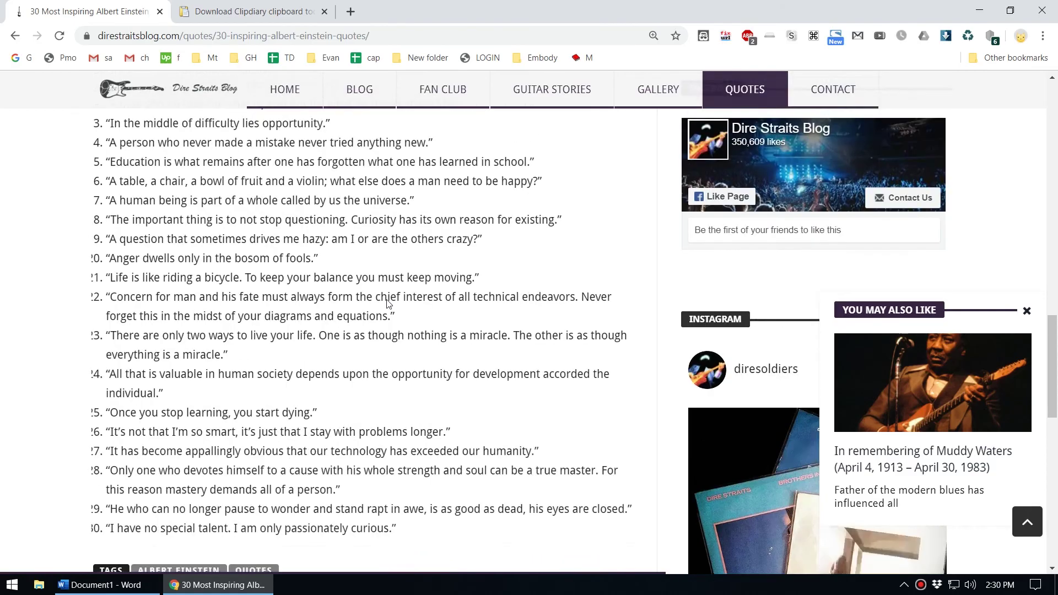
Open Clipdiary's clipboard history from the tray and move its window left
left_click(903, 585)
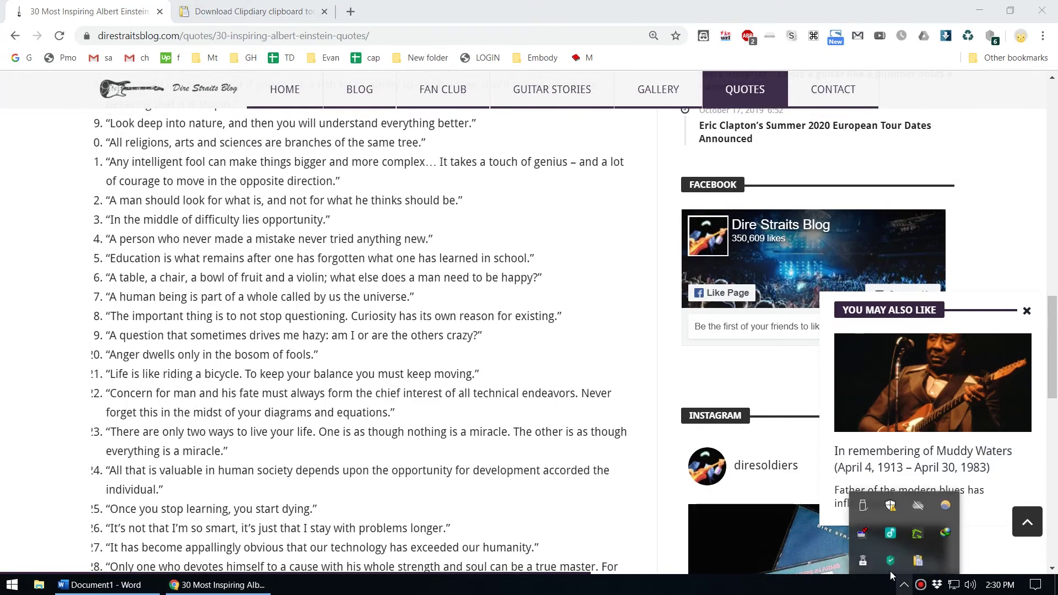
left_click(917, 563)
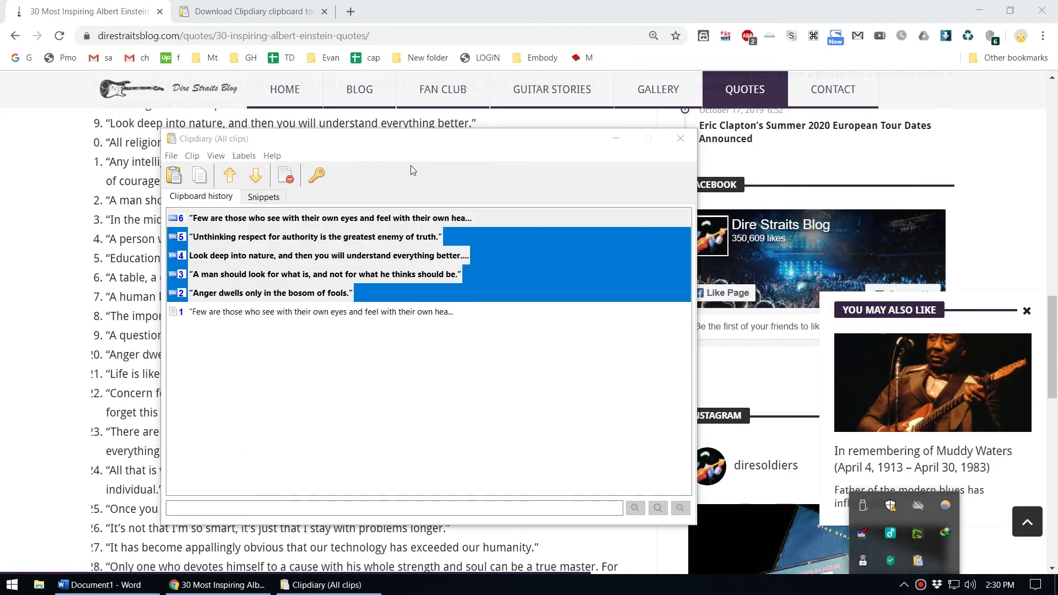
left_click_drag(398, 146, 342, 143)
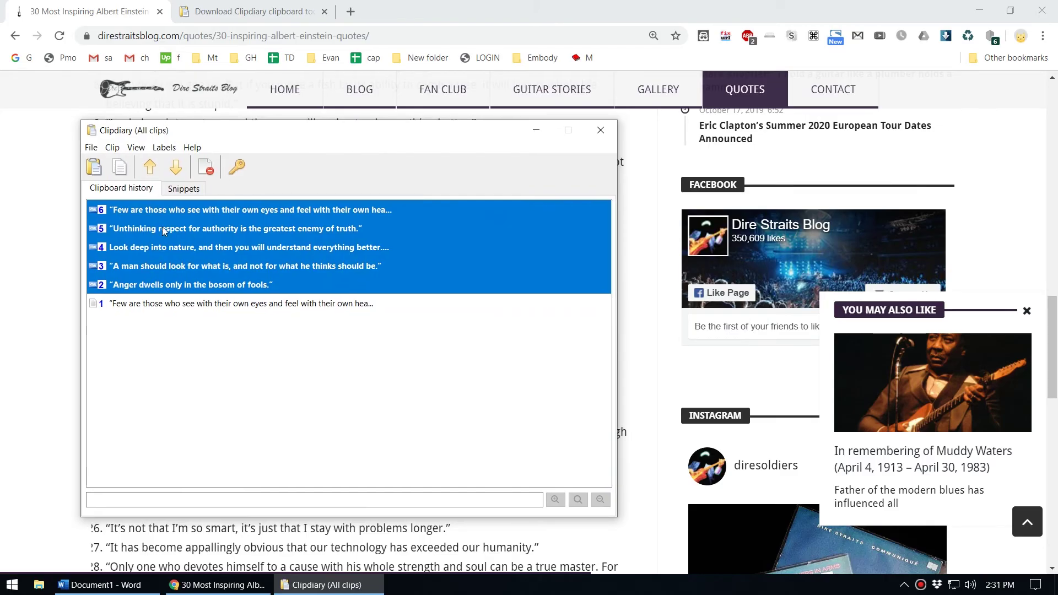
Review Clipdiary's Options, testing the capture sound and viewing hot keys, then confirm with OK
left_click(91, 148)
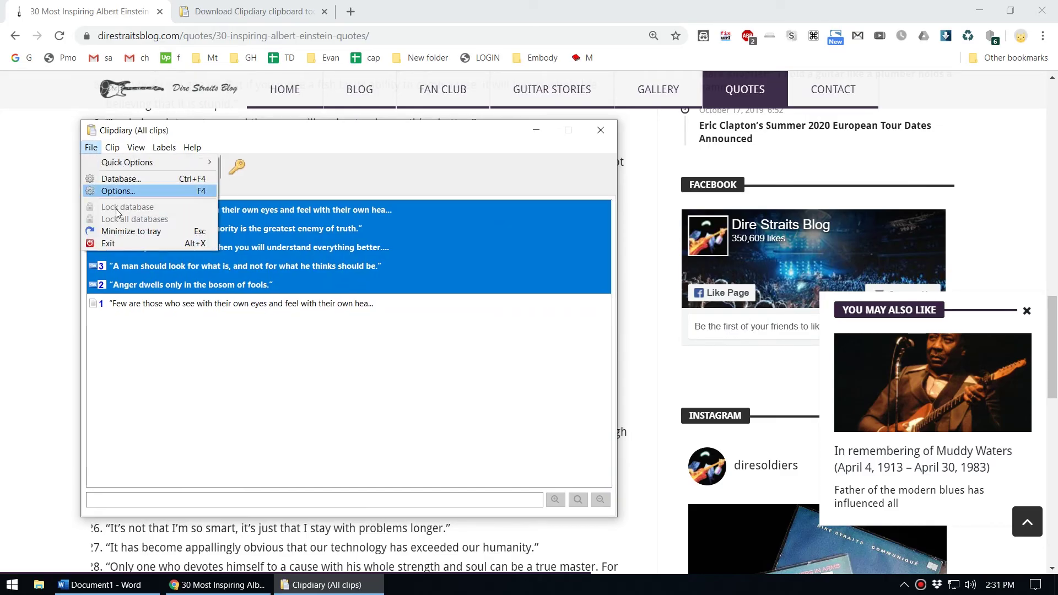
left_click(119, 190)
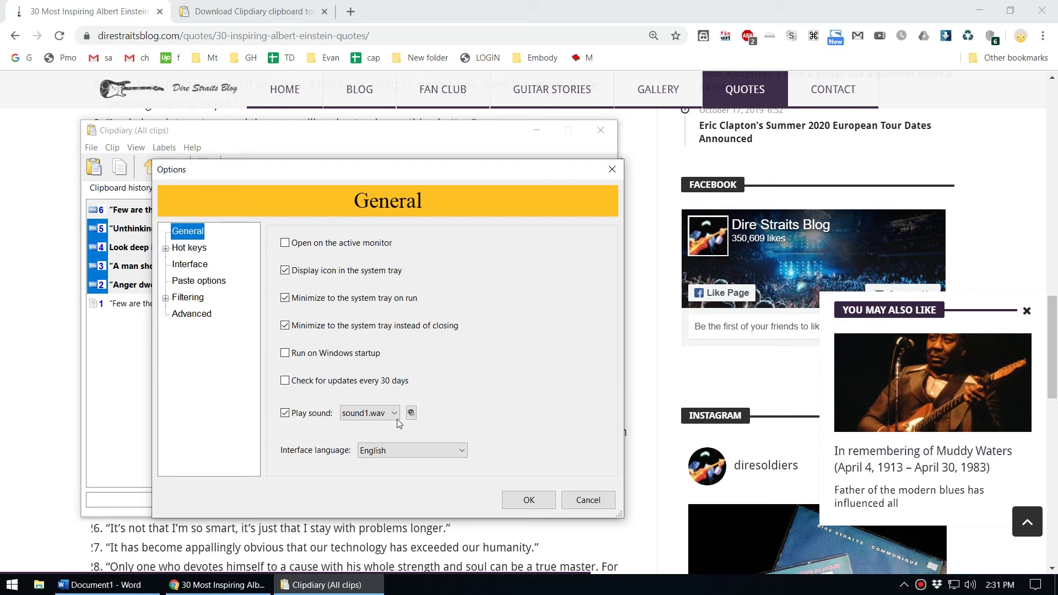
left_click(411, 413)
left_click(179, 248)
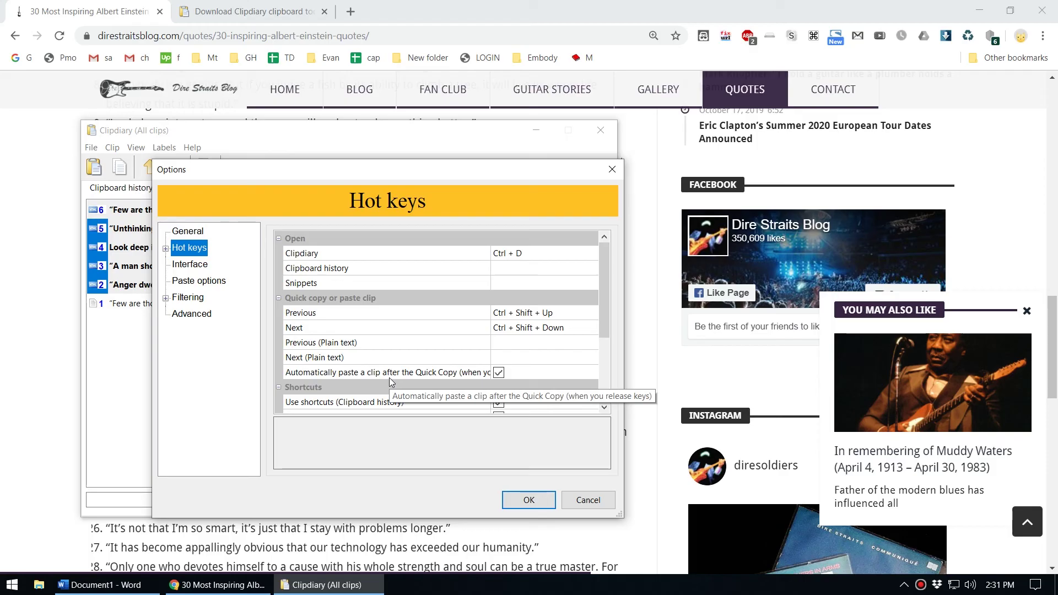
left_click(518, 505)
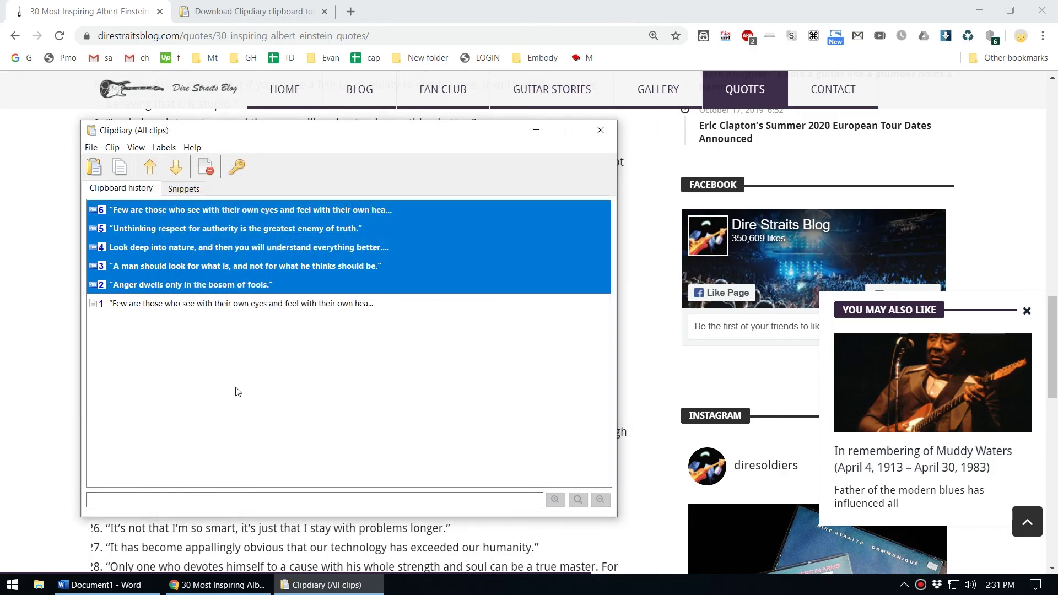
Preview the combined clip, delete all six clips from history, and hide Clipdiary
left_click(223, 306)
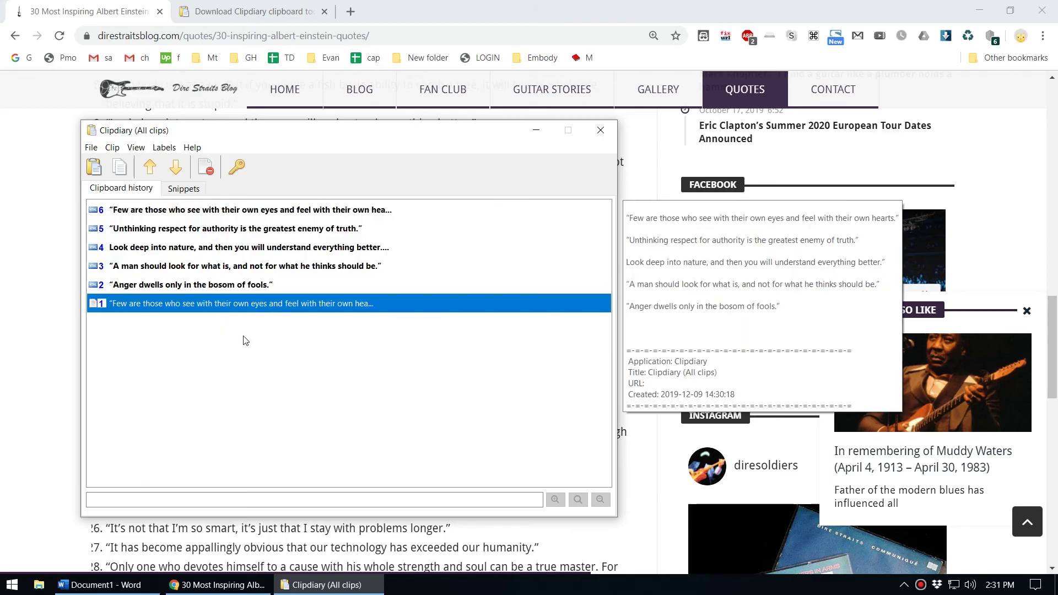
left_click(166, 212, "shift")
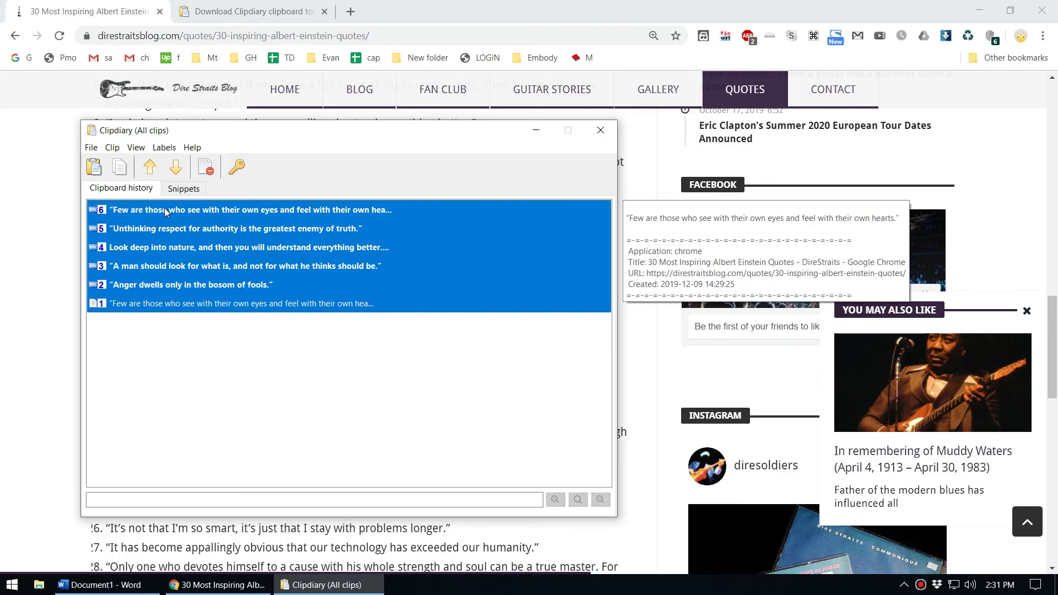
right_click(166, 211)
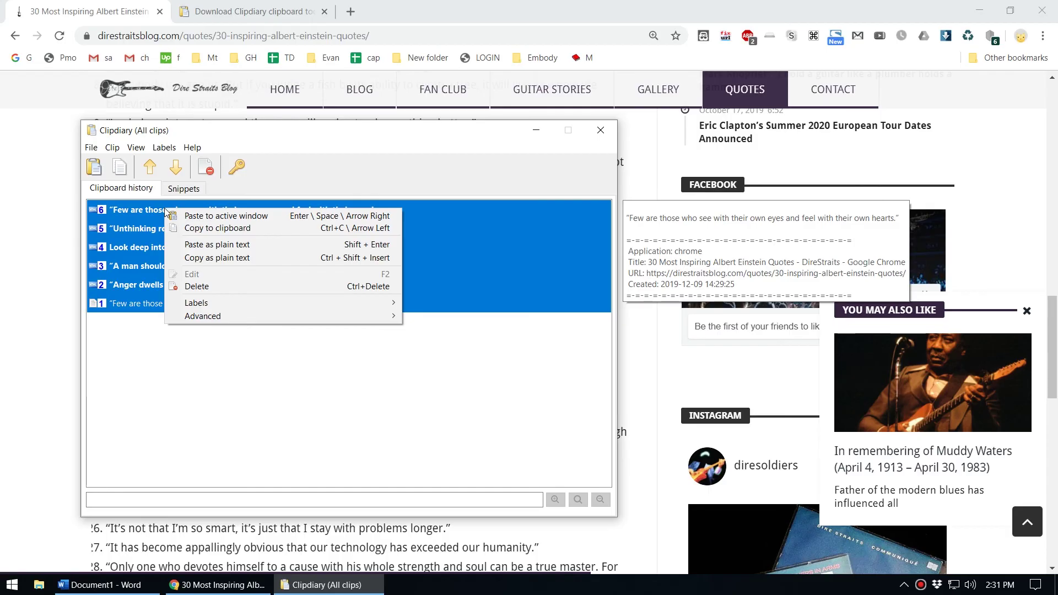
left_click(191, 286)
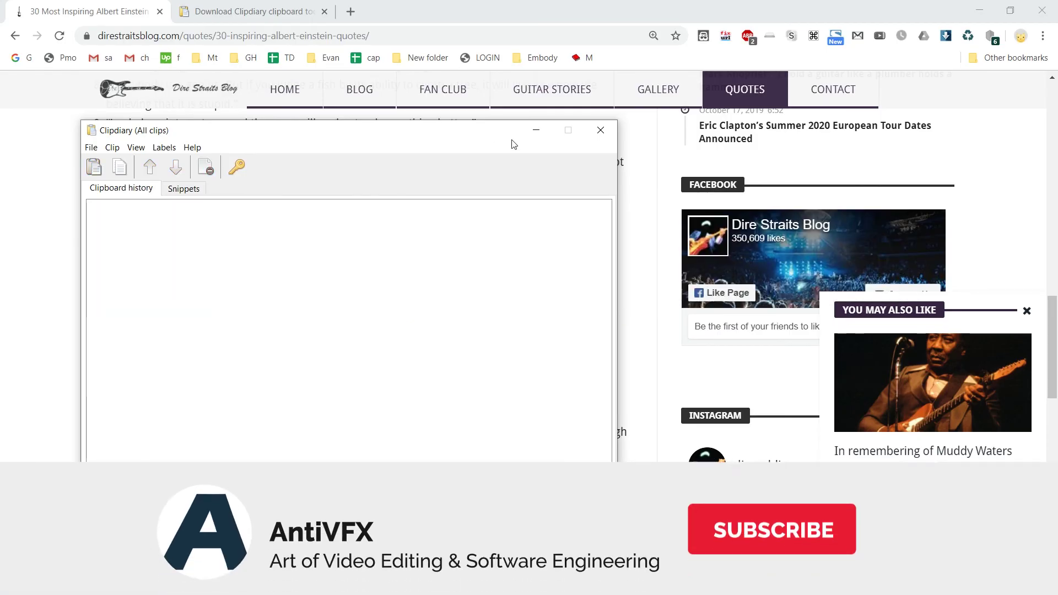
key("Escape")
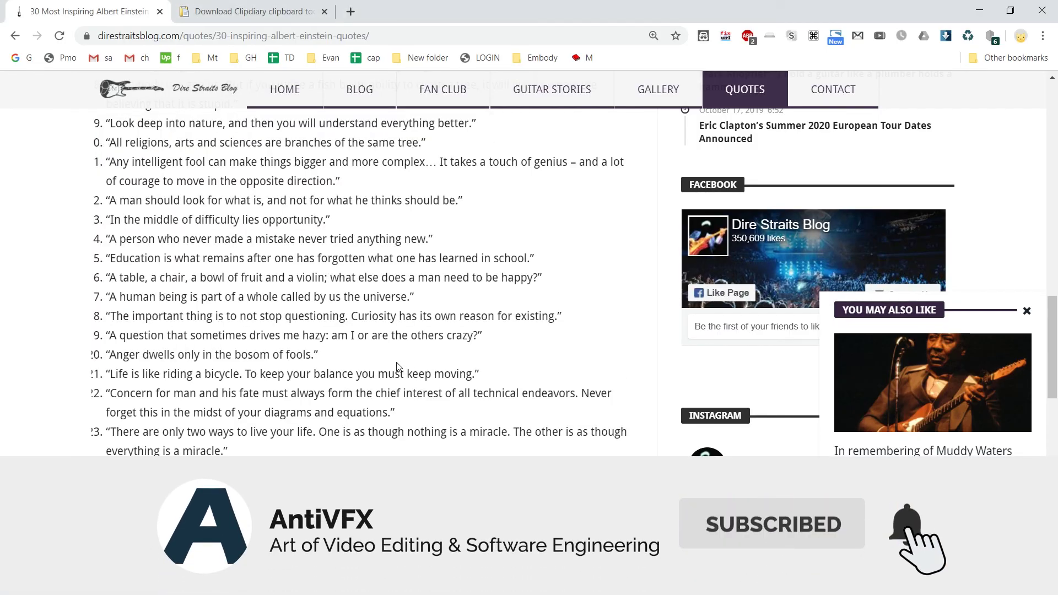
scroll(401, 371, "down", 6)
scroll(385, 311, "up", 5)
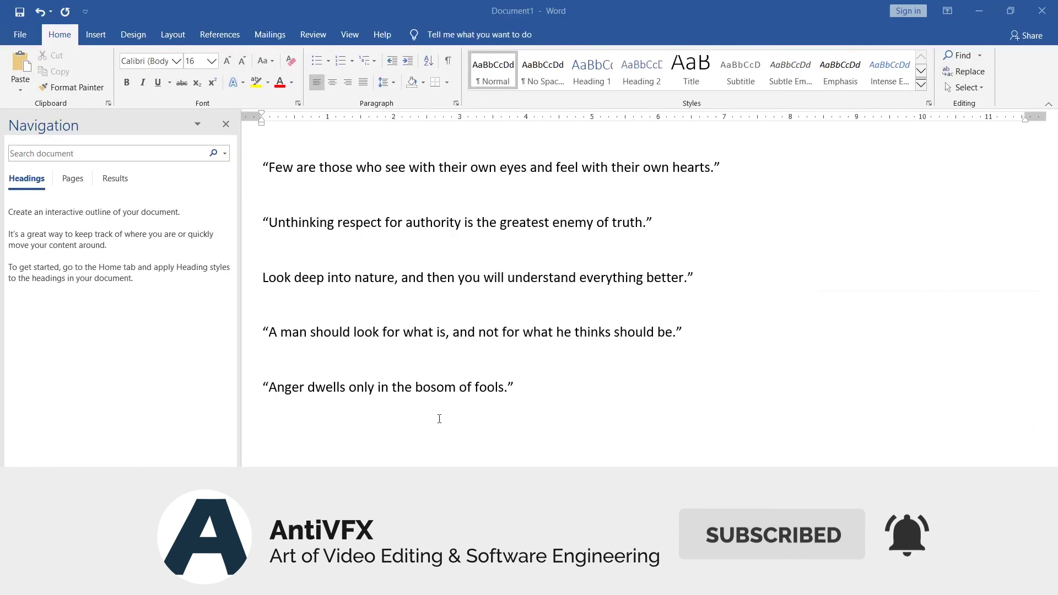